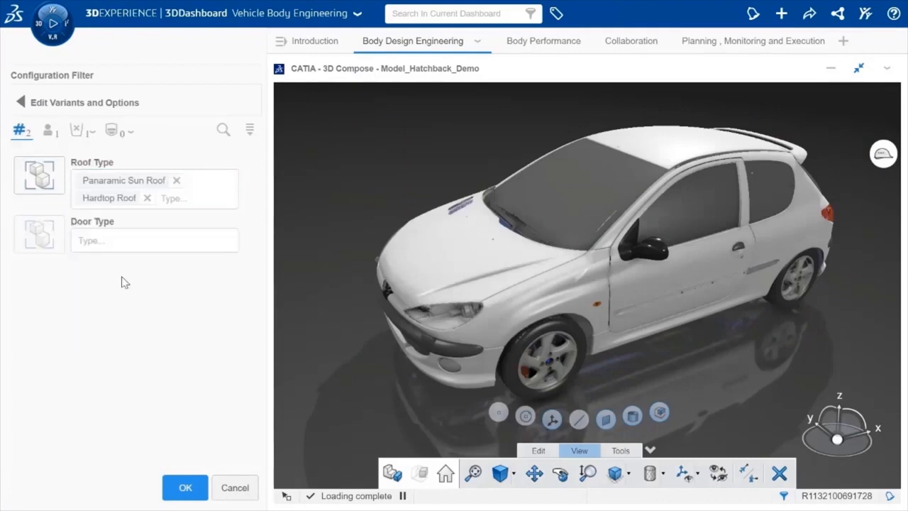
Set the Door Type option of the configuration filter to 3 Door Model and accept the variant selection.
{"action": "left_click", "coordinate": [117, 263]}
{"action": "left_click", "coordinate": [141, 417]}
{"action": "left_click", "coordinate": [185, 487]}
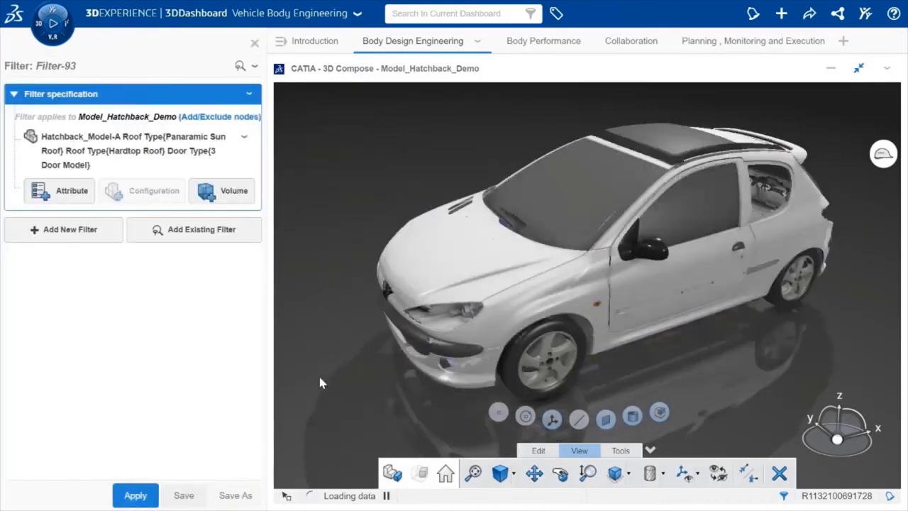
Add an attribute condition to the filter that keeps Physical Products by Library Classes with the equals to operator.
{"action": "left_click", "coordinate": [48, 187]}
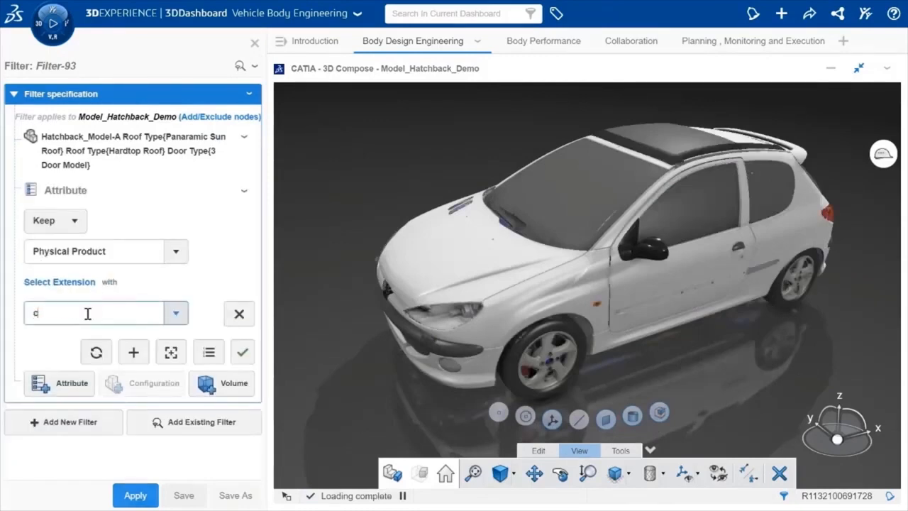
{"action": "left_click", "coordinate": [71, 340]}
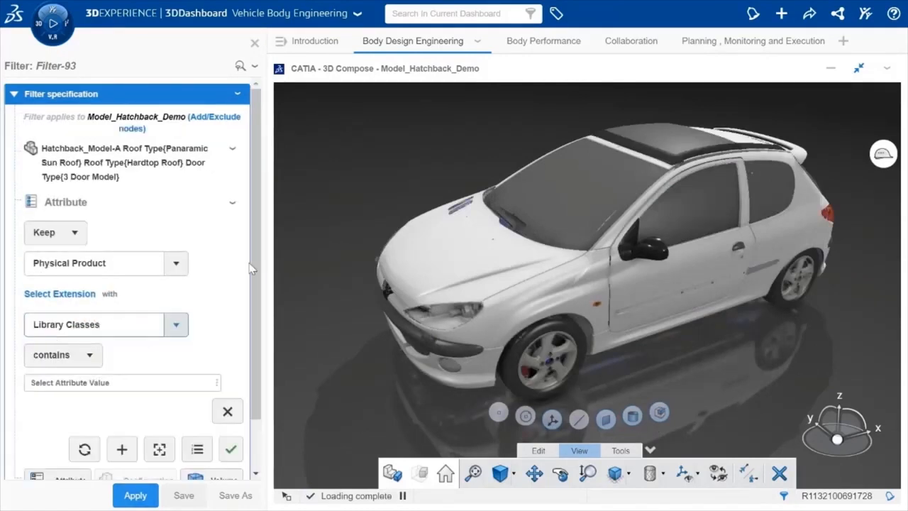
{"action": "left_click", "coordinate": [63, 296]}
{"action": "left_click", "coordinate": [61, 323]}
Add Body and CLOSURES_TRIM as the Library Classes values and validate the attribute condition.
{"action": "left_click", "coordinate": [72, 325]}
{"action": "type", "text": "Body"}
{"action": "key", "text": "Return"}
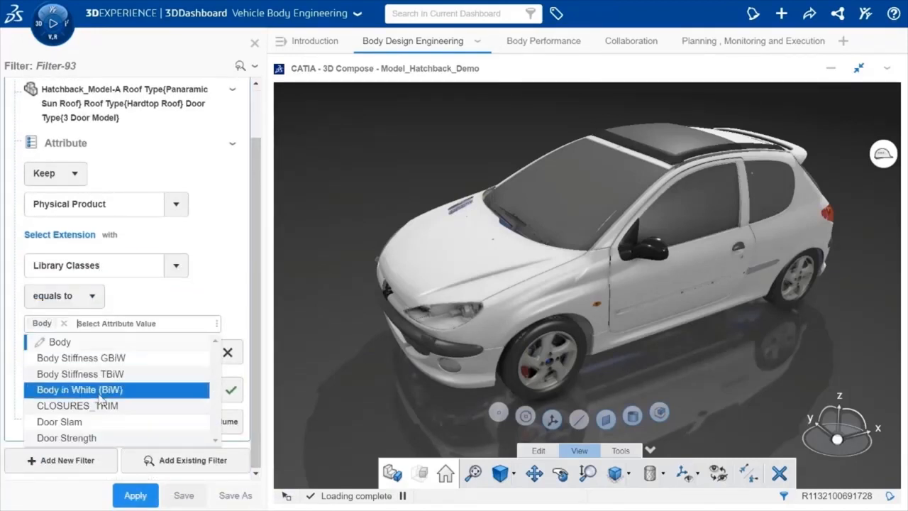
{"action": "left_click", "coordinate": [53, 406]}
{"action": "left_click", "coordinate": [232, 278]}
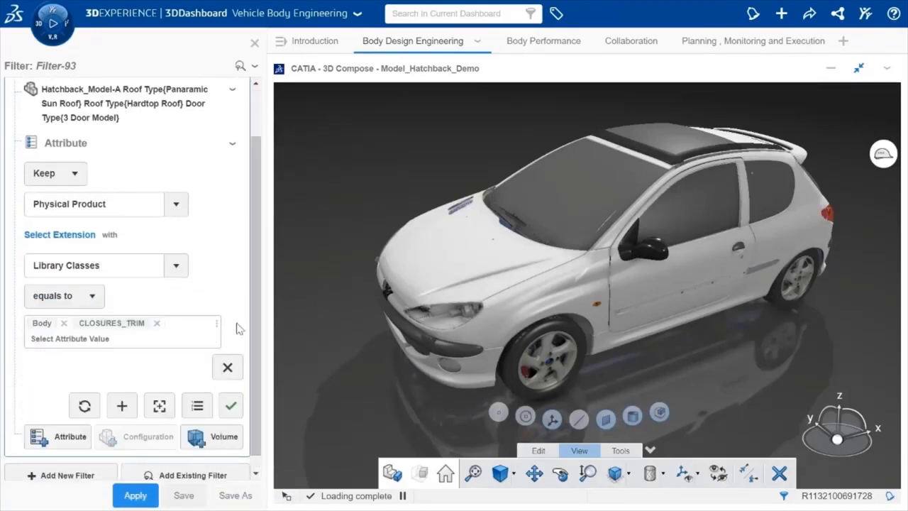
{"action": "left_click", "coordinate": [231, 407]}
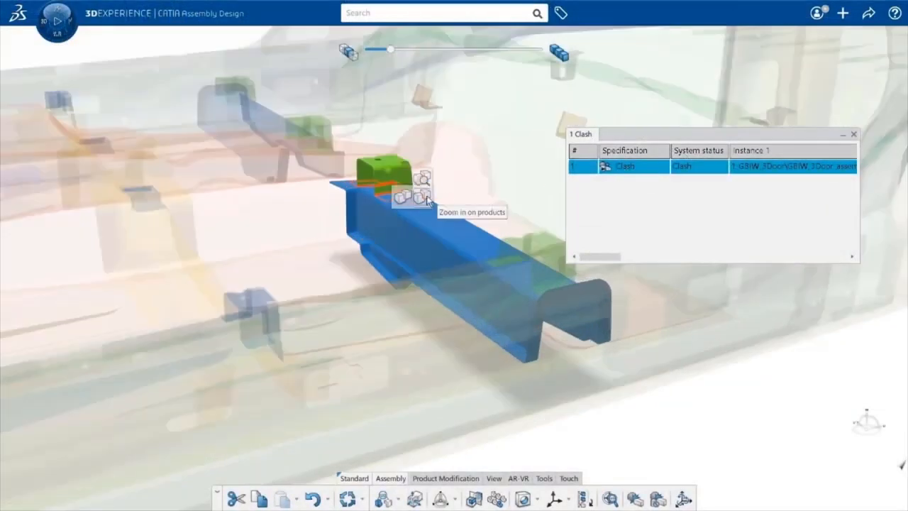
Zoom in on the clashing mounting bracket and shift it slightly upward off the cross member.
{"action": "left_click", "coordinate": [423, 197]}
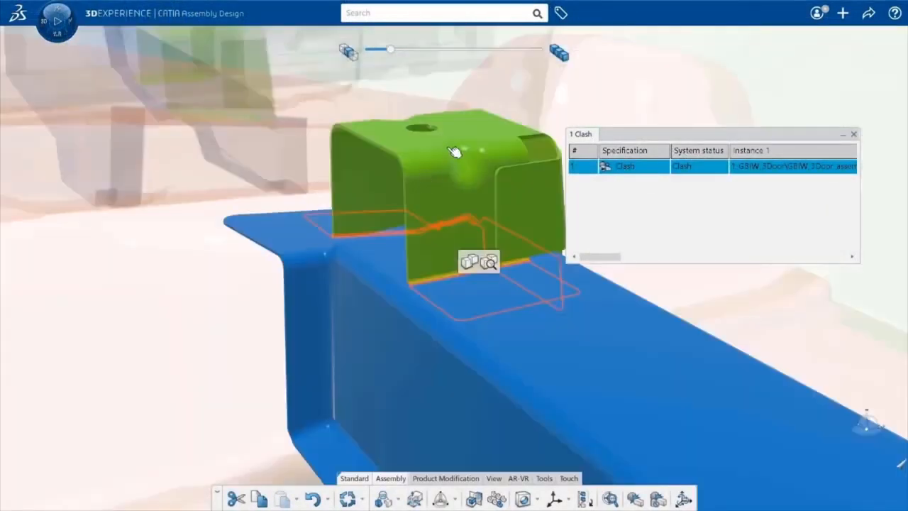
{"action": "left_click", "coordinate": [853, 133]}
{"action": "left_click", "coordinate": [489, 129]}
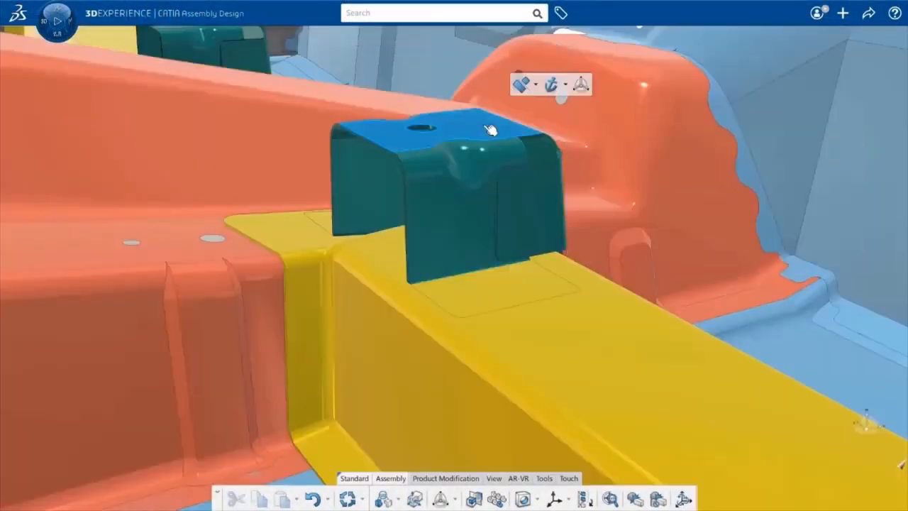
{"action": "left_click", "coordinate": [580, 85]}
{"action": "left_click_drag", "start_coordinate": [481, 101], "coordinate": [484, 97]}
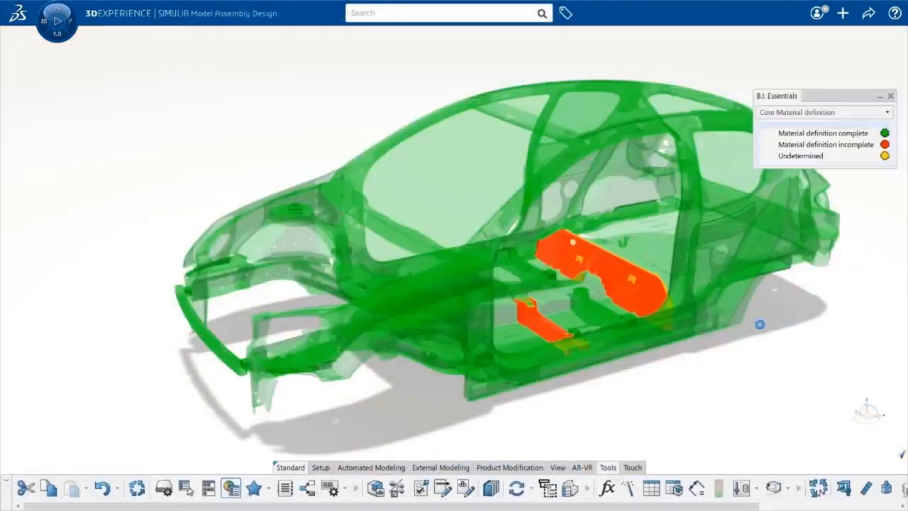
Check parts by Core Material definition and assign Steel from the material browser to the cross member whose definition is incomplete.
{"action": "left_click", "coordinate": [823, 112]}
{"action": "left_click", "coordinate": [823, 112]}
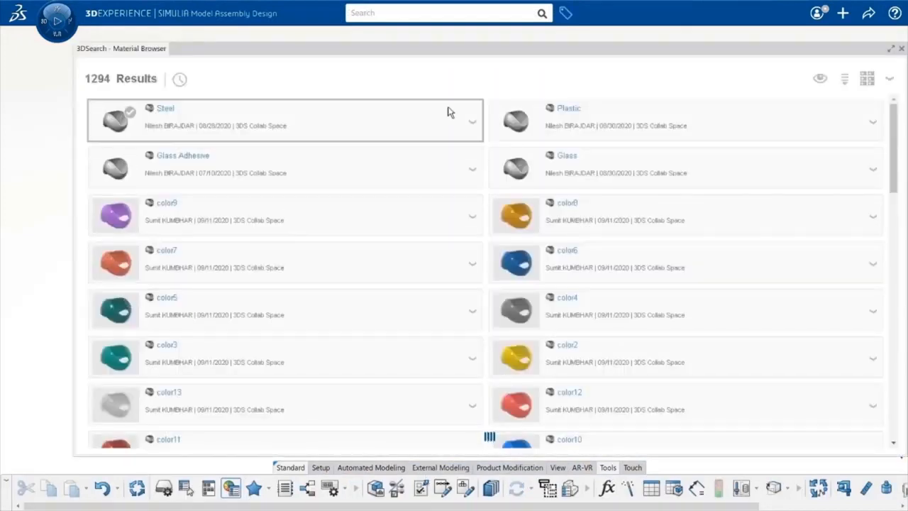
{"action": "right_click", "coordinate": [469, 120]}
{"action": "left_click", "coordinate": [900, 48]}
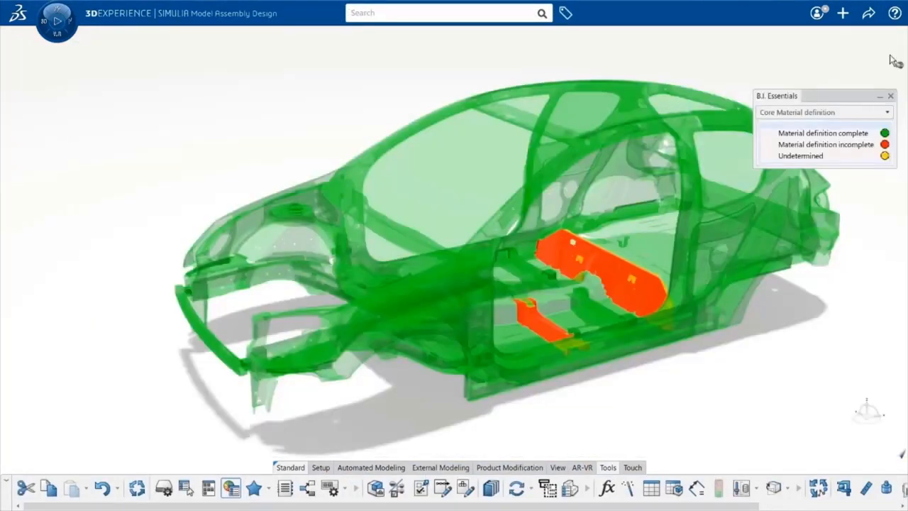
{"action": "left_click", "coordinate": [542, 326]}
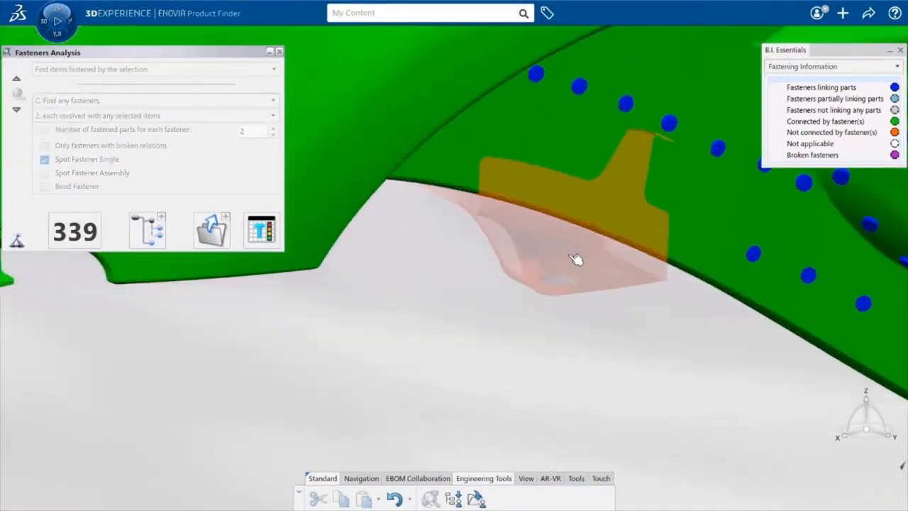
Create the missing spot fasteners on the unconnected bracket from the Missing_Fasteners points, completing location, stacking and validation.
{"action": "left_click", "coordinate": [575, 260]}
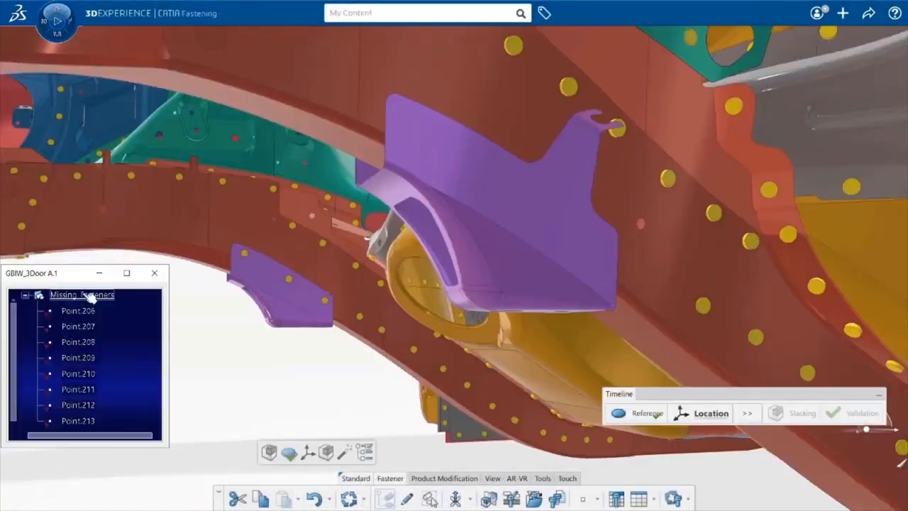
{"action": "left_click", "coordinate": [747, 412]}
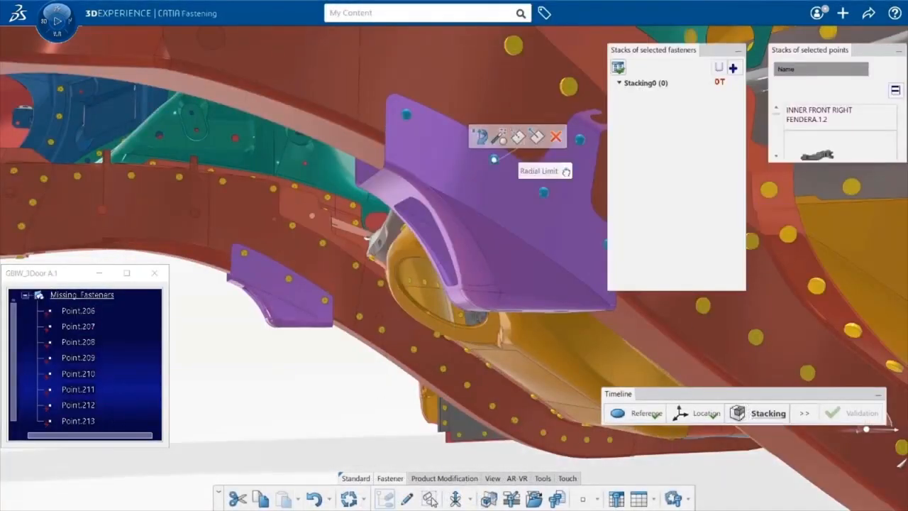
{"action": "left_click", "coordinate": [851, 413]}
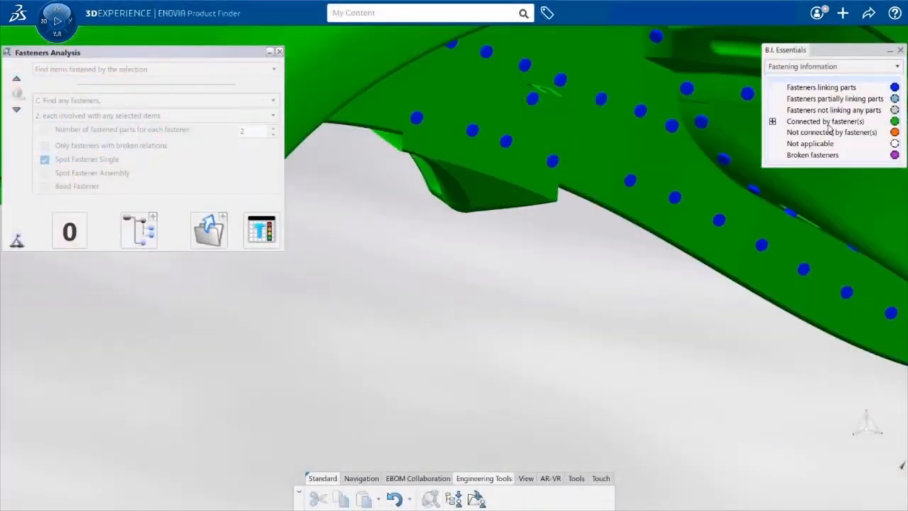
{"action": "left_click", "coordinate": [440, 120]}
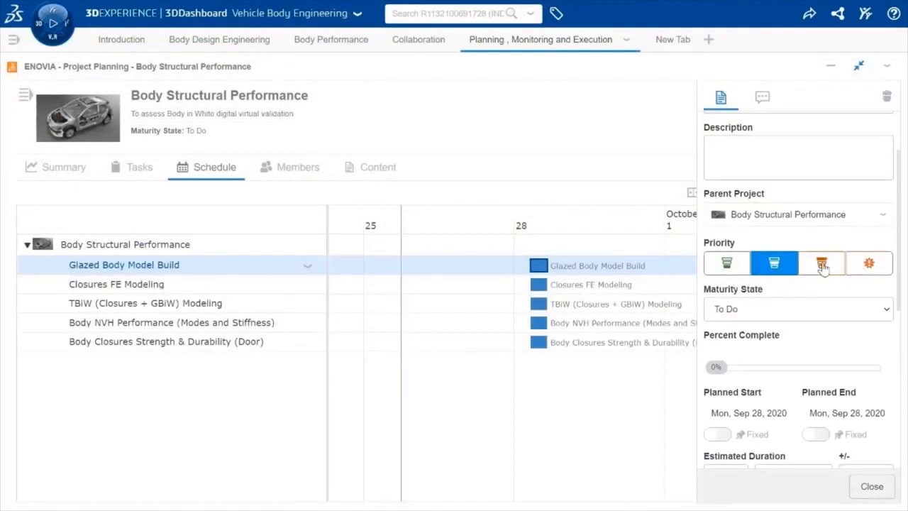
Set the Glazed Body Model Build task's estimated duration to 2 days and enter the assignee's name.
{"action": "scroll", "coordinate": [821, 264], "scroll_direction": "down", "scroll_amount": 3}
{"action": "type", "text": "2"}
{"action": "scroll", "coordinate": [786, 284], "scroll_direction": "down", "scroll_amount": 1}
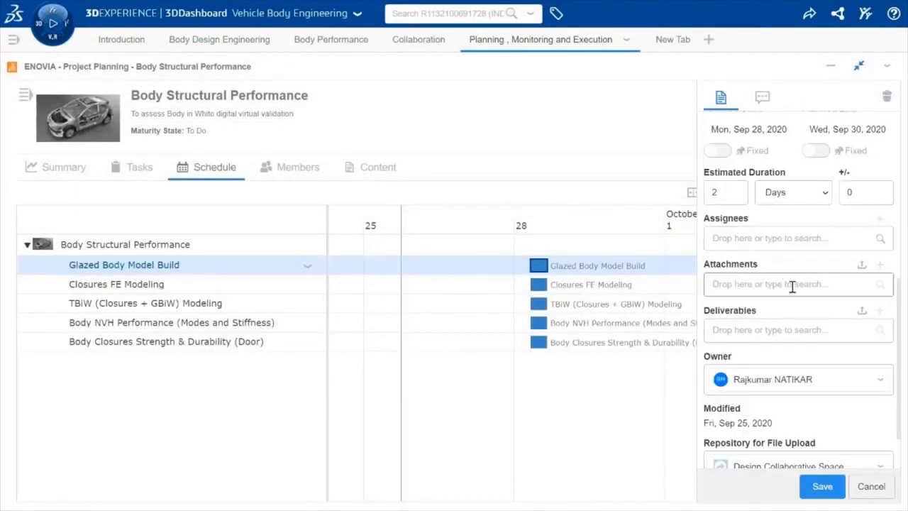
{"action": "left_click", "coordinate": [741, 237]}
{"action": "type", "text": "raj"}
{"action": "left_click", "coordinate": [483, 402]}
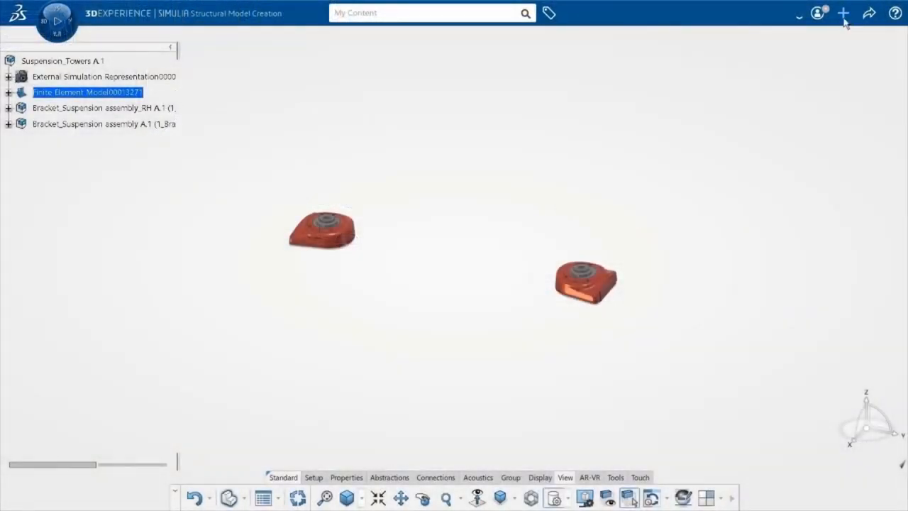
Import the suspension towers' finite element model from the external simulation representation with the structuring option set to Section.
{"action": "left_click", "coordinate": [842, 13]}
{"action": "left_click", "coordinate": [846, 55]}
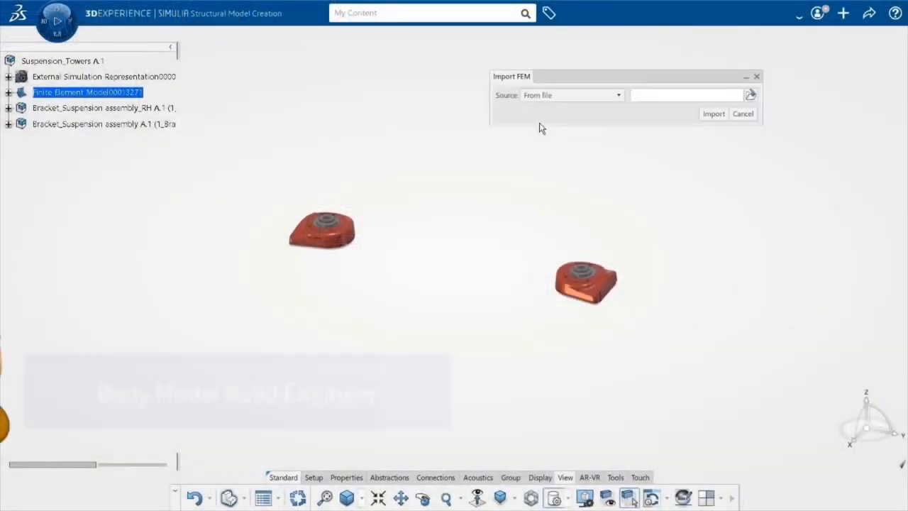
{"action": "left_click", "coordinate": [569, 95]}
{"action": "left_click", "coordinate": [552, 119]}
{"action": "left_click", "coordinate": [124, 77]}
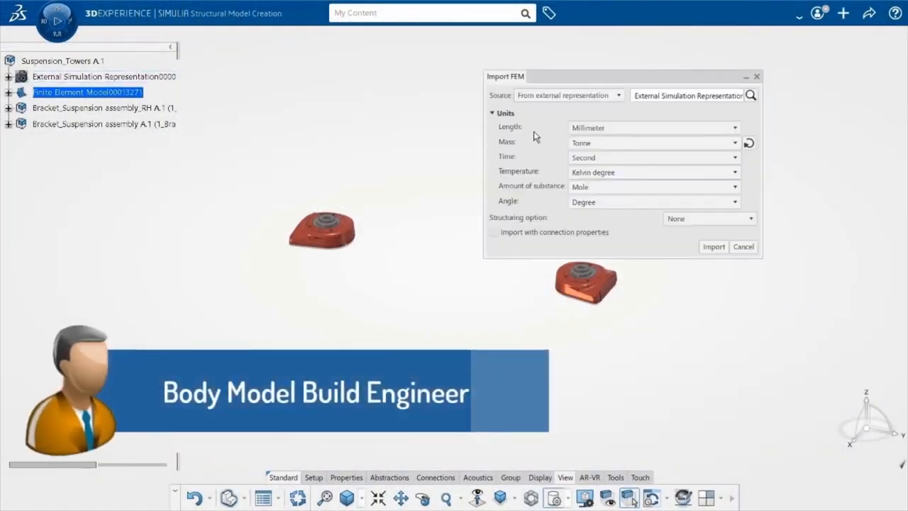
{"action": "left_click", "coordinate": [714, 247]}
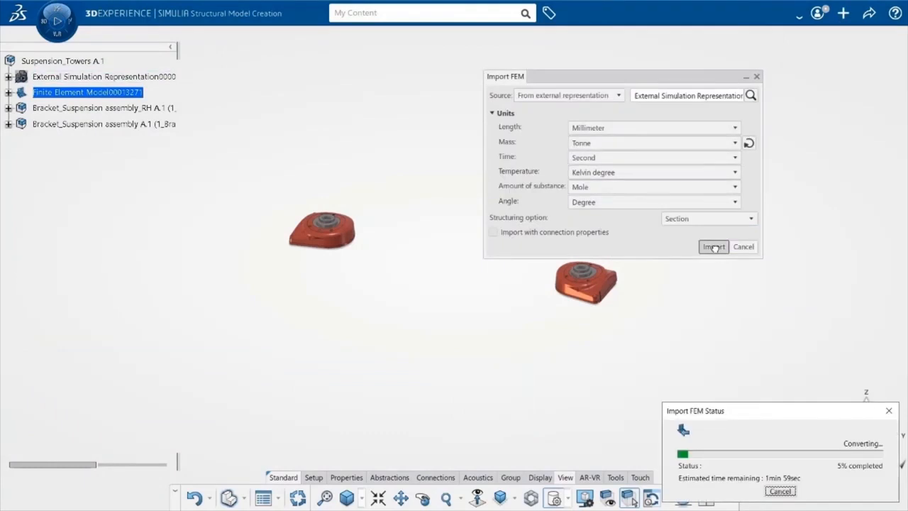
{"action": "left_click", "coordinate": [585, 316]}
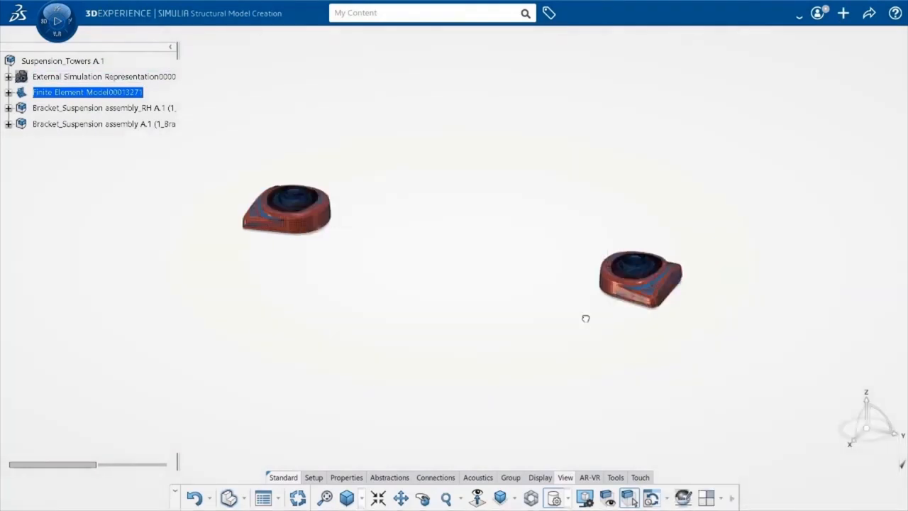
{"action": "middle_click_drag", "start_coordinate": [653, 382], "coordinate": [576, 303]}
{"action": "scroll", "coordinate": [555, 301], "scroll_direction": "up", "scroll_amount": 3}
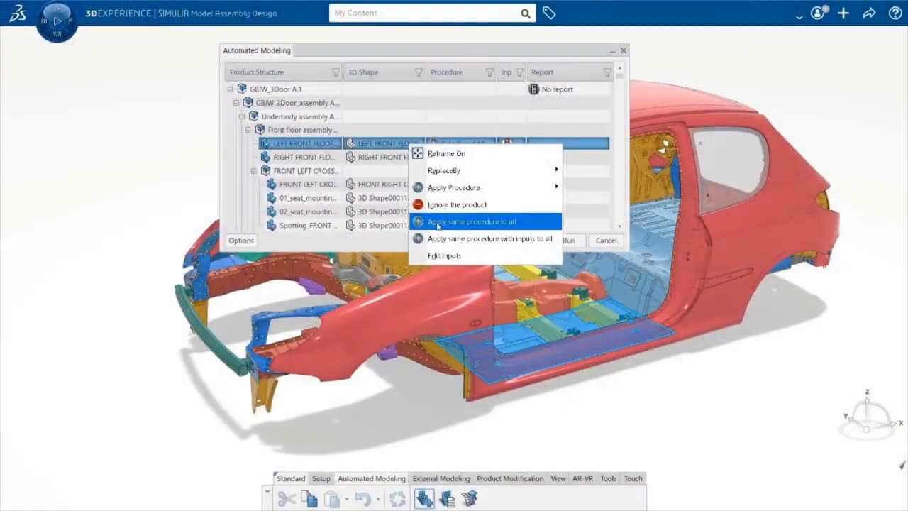
Apply the left front floor's rule-based procedure to all parts in Automated Modeling and run the batch.
{"action": "left_click", "coordinate": [503, 221]}
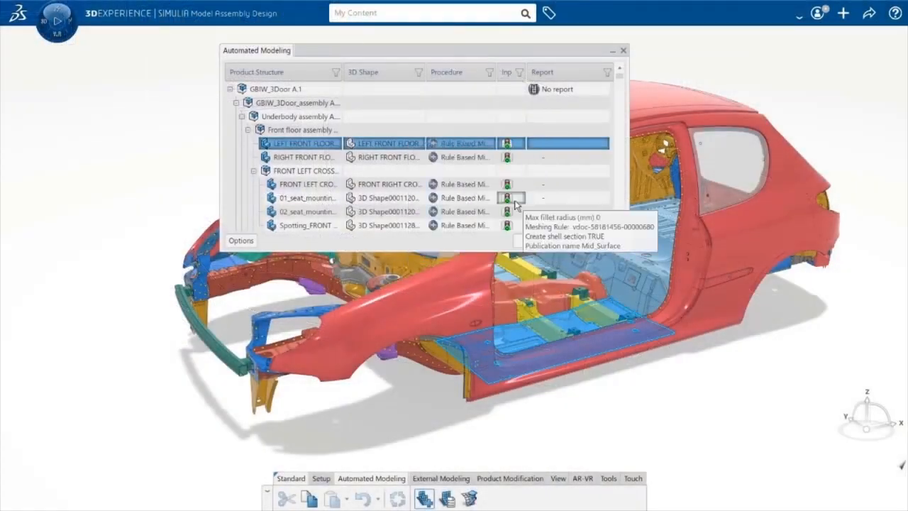
{"action": "left_click_drag", "start_coordinate": [619, 76], "coordinate": [620, 227]}
{"action": "left_click_drag", "start_coordinate": [407, 225], "coordinate": [415, 174]}
{"action": "right_click", "coordinate": [415, 178]}
{"action": "left_click", "coordinate": [460, 202]}
{"action": "left_click", "coordinate": [568, 241]}
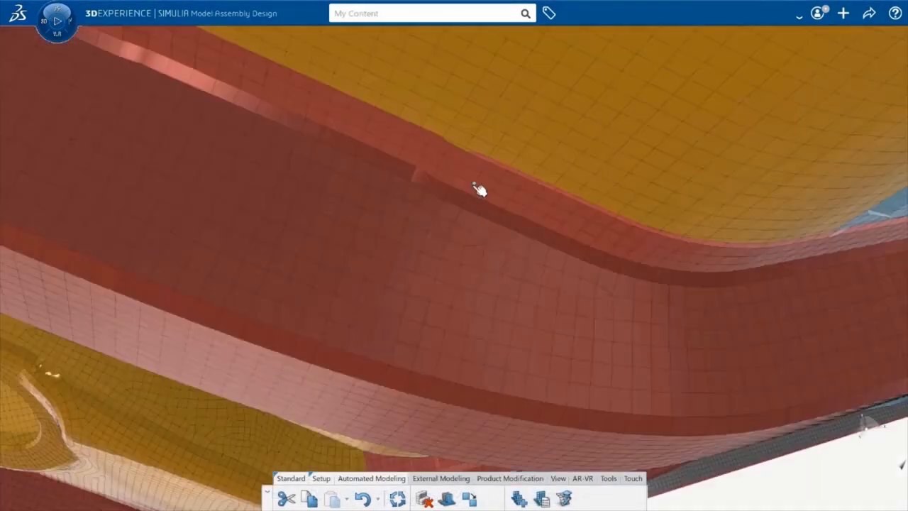
Open the red rail's surface mesh for editing and remesh its irregular curved side domain with Mapped Mesh.
{"action": "right_click", "coordinate": [478, 189]}
{"action": "mouse_move", "coordinate": [541, 385]}
{"action": "left_click", "coordinate": [630, 385]}
{"action": "left_click", "coordinate": [602, 362]}
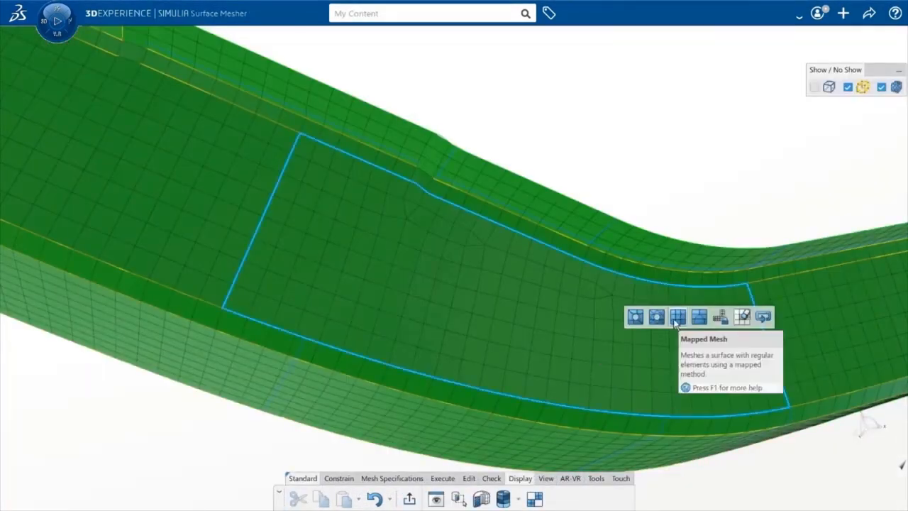
{"action": "left_click", "coordinate": [675, 317]}
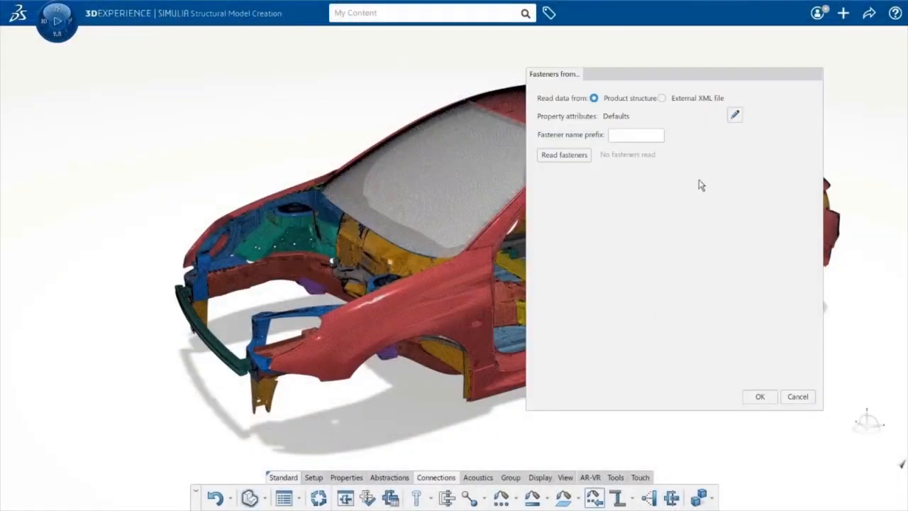
Generate spot fasteners from the product structure using the name prefix Spot_ and the NVH_Dura_Spot_Fastener_Template.
{"action": "left_click", "coordinate": [733, 116]}
{"action": "left_click", "coordinate": [149, 124]}
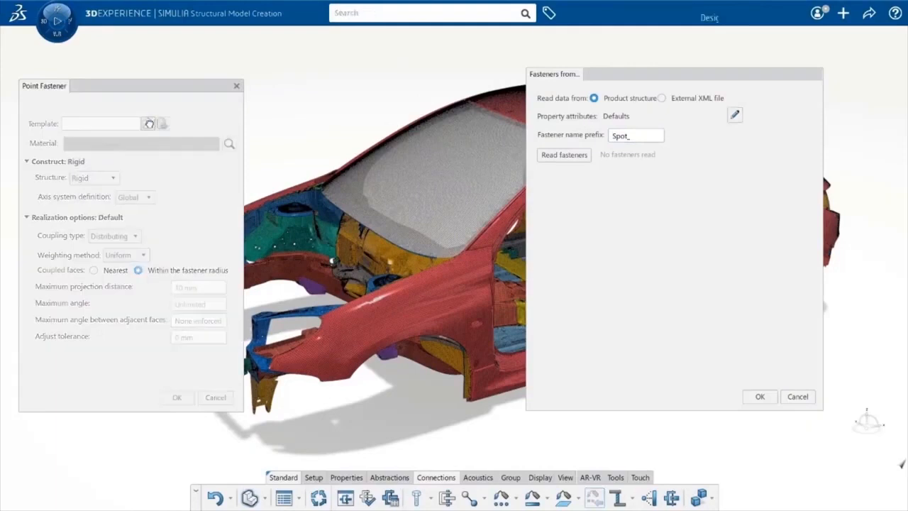
{"action": "left_click", "coordinate": [358, 17]}
{"action": "type", "text": "Spot"}
{"action": "key", "text": "Return"}
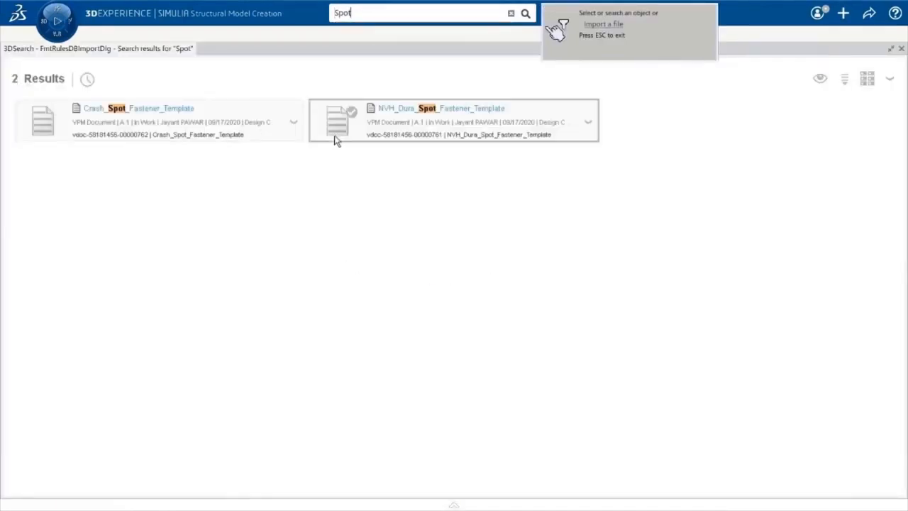
{"action": "left_click", "coordinate": [390, 132]}
{"action": "left_click", "coordinate": [182, 403]}
{"action": "left_click", "coordinate": [560, 157]}
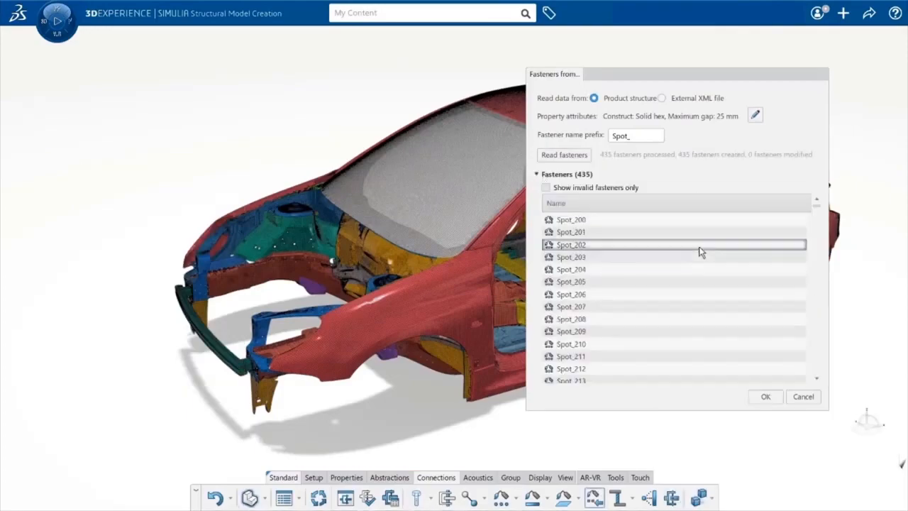
{"action": "left_click", "coordinate": [764, 396]}
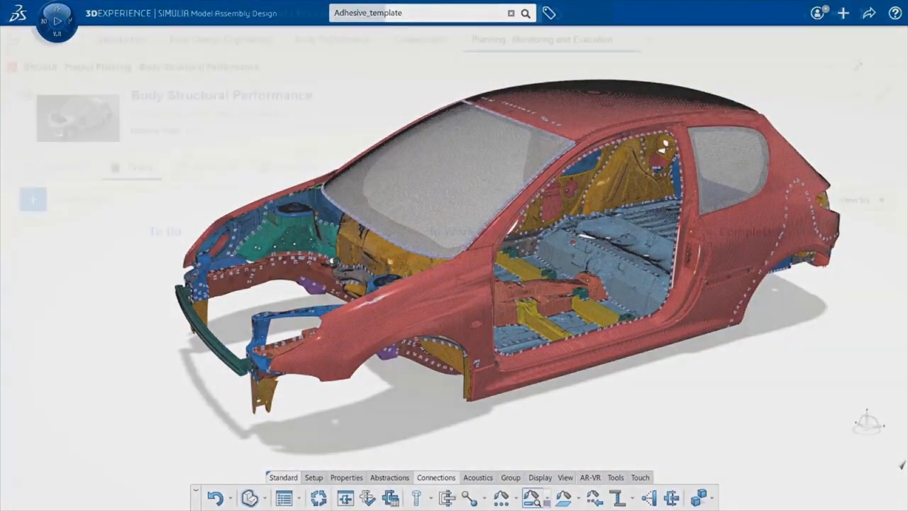
Move the task card from In Work to Completed on the Body Structural Performance task board.
{"action": "left_click_drag", "start_coordinate": [458, 284], "coordinate": [697, 304]}
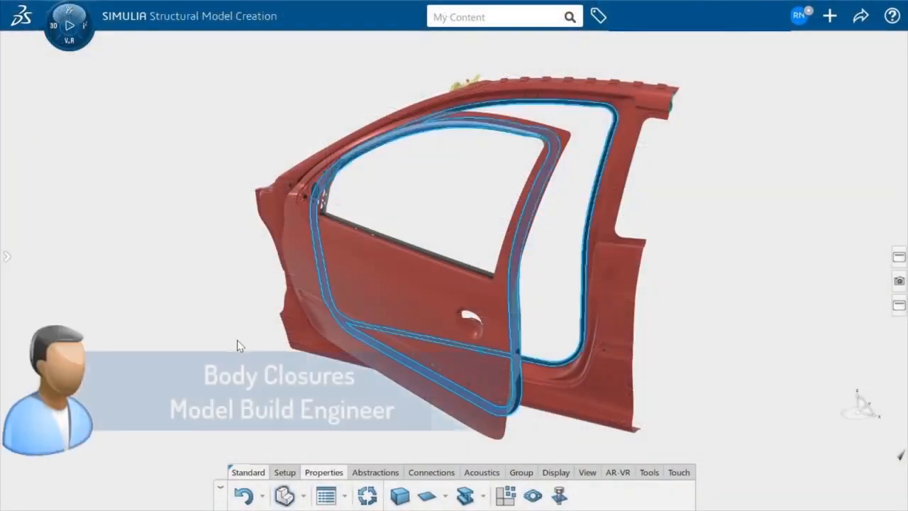
{"action": "left_click", "coordinate": [237, 341]}
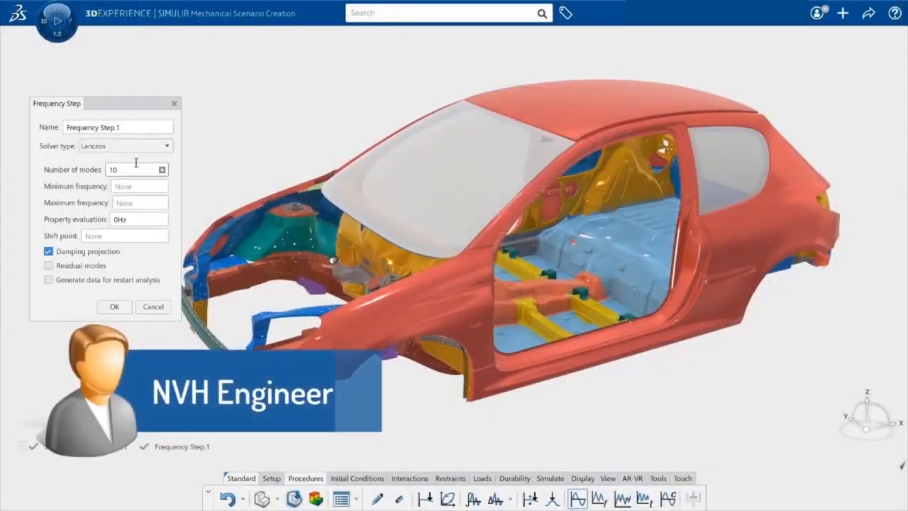
Switch the frequency step's solver type to AMS, fill in the required maximum frequency and accept the step.
{"action": "left_click", "coordinate": [103, 171]}
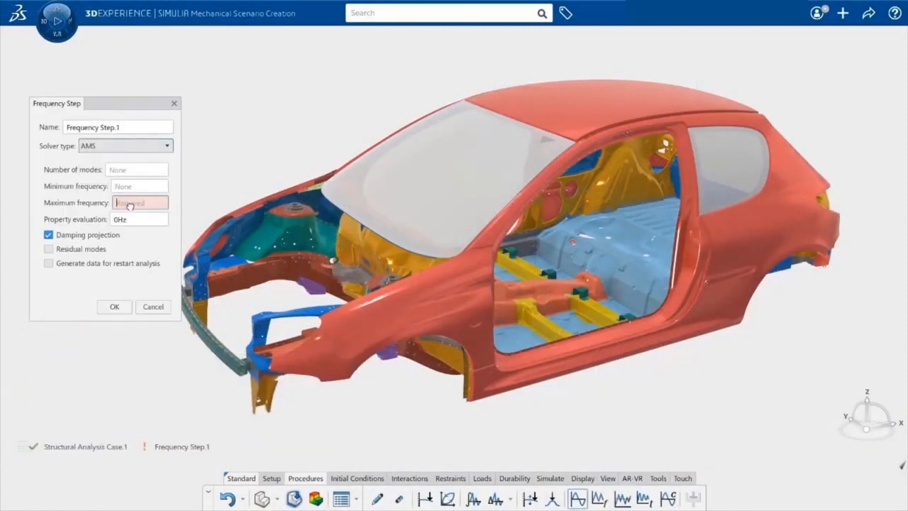
{"action": "left_click", "coordinate": [113, 306]}
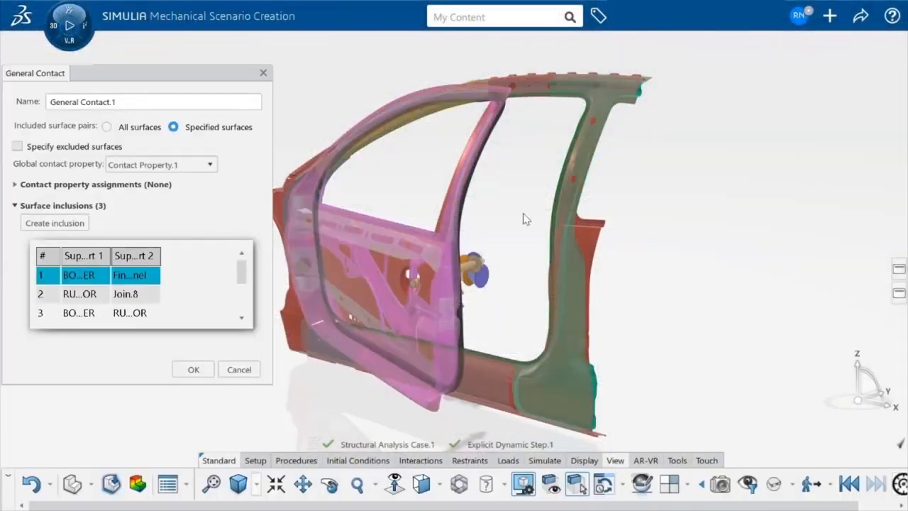
Highlight the first surface pair in the general contact's surface inclusions.
{"action": "left_click", "coordinate": [92, 293]}
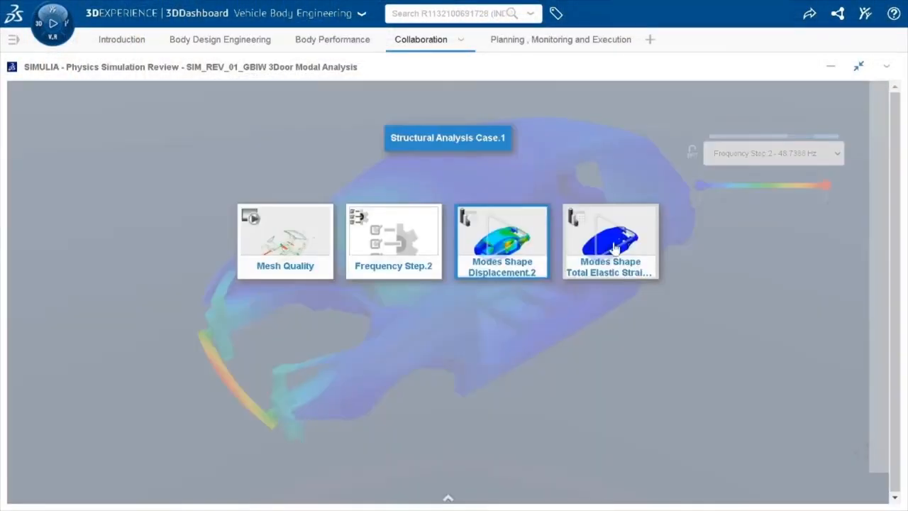
Switch to the Total Elastic Strain Energy mode shape plot and mark circles at the tailgate opening's upper and lower corners.
{"action": "left_click", "coordinate": [611, 244]}
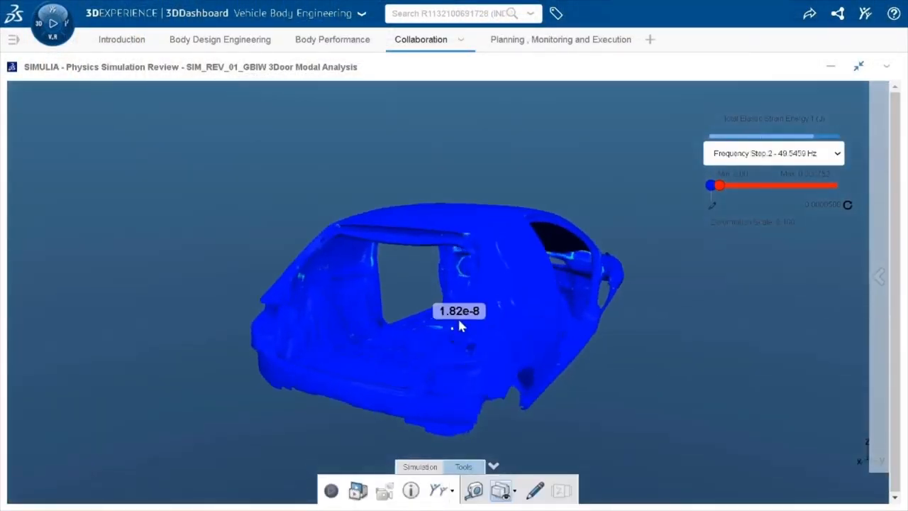
{"action": "left_click", "coordinate": [535, 490]}
{"action": "left_click_drag", "start_coordinate": [531, 171], "coordinate": [494, 144]}
{"action": "mouse_move", "coordinate": [488, 279]}
{"action": "left_mouse_down"}
{"action": "mouse_move", "coordinate": [516, 312]}
{"action": "mouse_move", "coordinate": [489, 281]}
{"action": "left_mouse_up"}
{"action": "left_click", "coordinate": [868, 235]}
Publish the annotated image as conversation "Glazed BiW Results Review" with the message "Hello All , Lets review the results together for GBiW Frequency simulation".
{"action": "left_click", "coordinate": [451, 490]}
{"action": "left_click", "coordinate": [508, 423]}
{"action": "left_click", "coordinate": [338, 274]}
{"action": "type", "text": "Glazed BiW Results Review"}
{"action": "left_click", "coordinate": [339, 299]}
{"action": "type", "text": "Hell"}
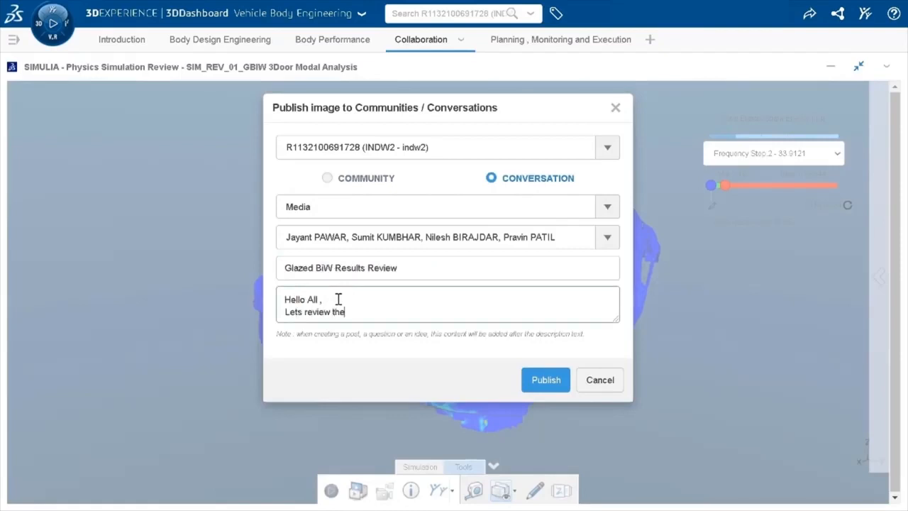
{"action": "type", "text": "o All , Lets review the results together for GBiW Frequency simulation"}
{"action": "left_click", "coordinate": [544, 380]}
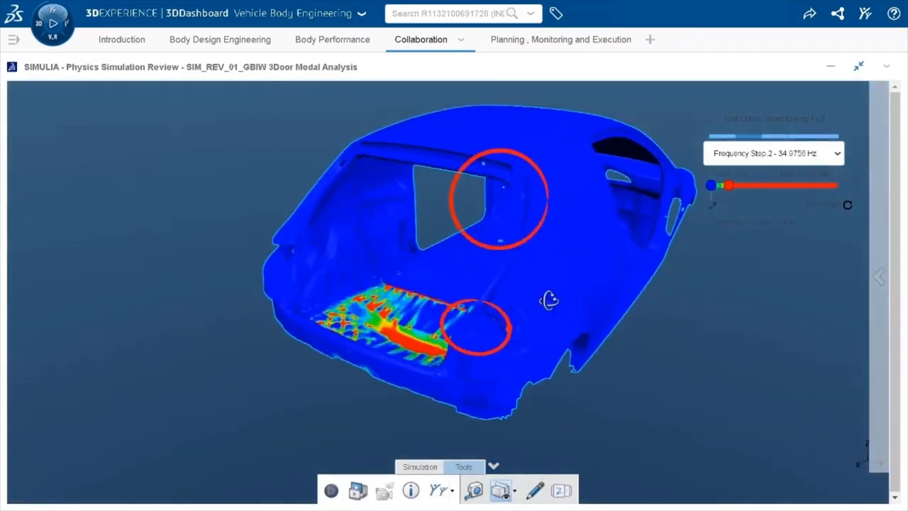
Outline the highly strained rear floor freehand and publish the image as a conversation titled "Local Mode shape @ rear floor region".
{"action": "left_click_drag", "start_coordinate": [420, 305], "coordinate": [425, 307]}
{"action": "left_click", "coordinate": [869, 236]}
{"action": "left_click", "coordinate": [451, 490]}
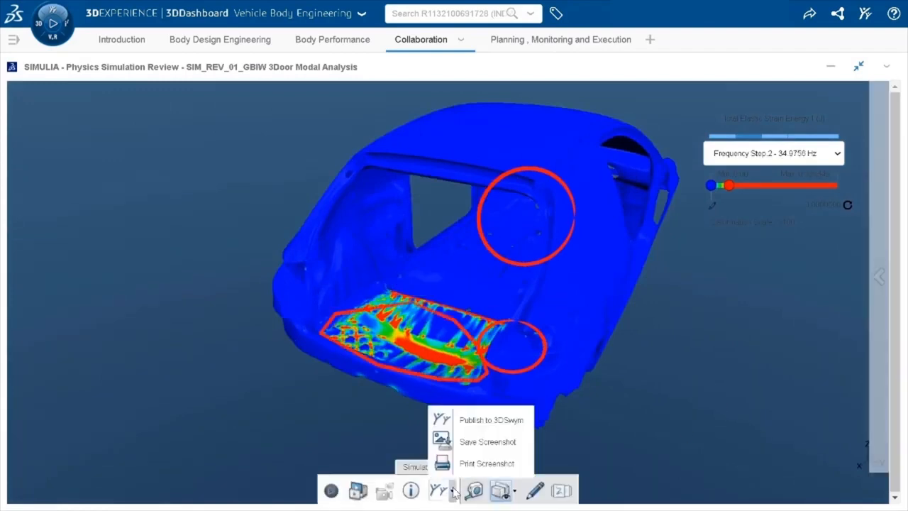
{"action": "left_click", "coordinate": [489, 419]}
{"action": "left_click", "coordinate": [491, 178]}
{"action": "left_click", "coordinate": [343, 266]}
{"action": "type", "text": "Loaal Mode shape @ rear floor region"}
{"action": "left_click", "coordinate": [544, 379]}
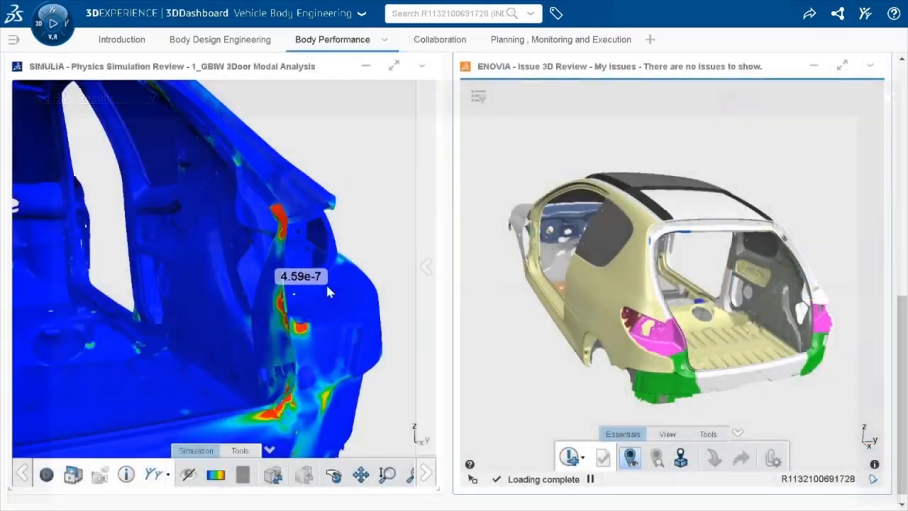
Title a new issue "Design Change at rear Fender location" and ask the designer to modify the incomplete design causing issue in simulation results.
{"action": "left_click_drag", "start_coordinate": [326, 282], "coordinate": [356, 144]}
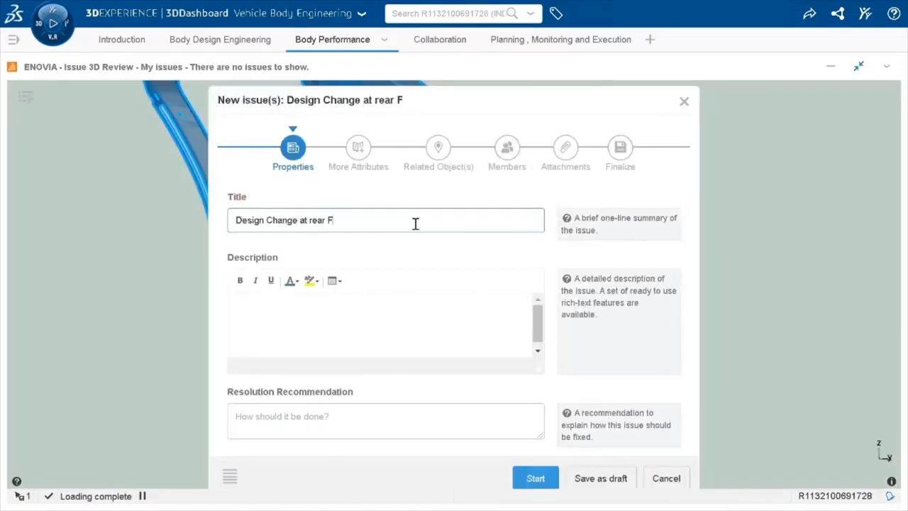
{"action": "type", "text": "ender location"}
{"action": "left_click", "coordinate": [348, 322]}
{"action": "type", "text": "Hello Designer,"}
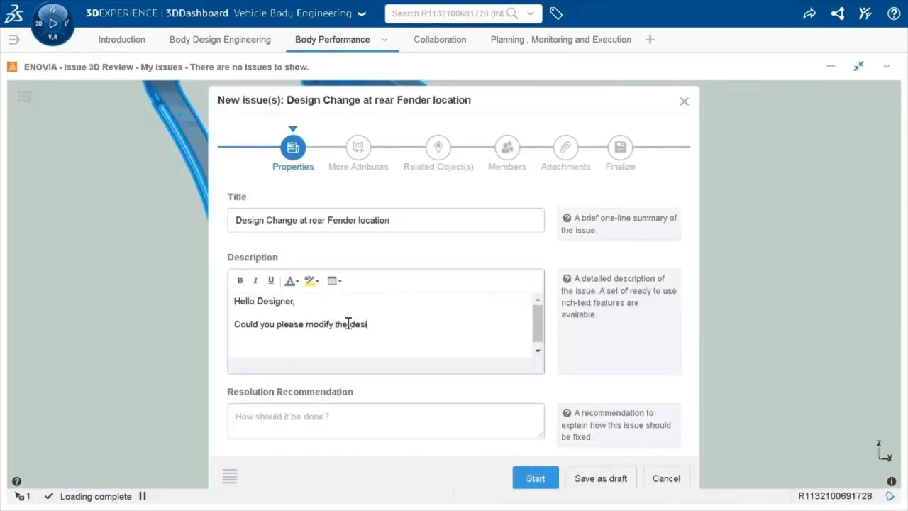
Enter the resolution recommendation "Fill the incomplete area" and check the remaining issue properties.
{"action": "left_click", "coordinate": [349, 411]}
{"action": "type", "text": "Fill the area"}
{"action": "type", "text": "omplete area"}
{"action": "scroll", "coordinate": [348, 412], "scroll_direction": "down", "scroll_amount": 2}
{"action": "left_click", "coordinate": [389, 347]}
{"action": "scroll", "coordinate": [437, 376], "scroll_direction": "up", "scroll_amount": 2}
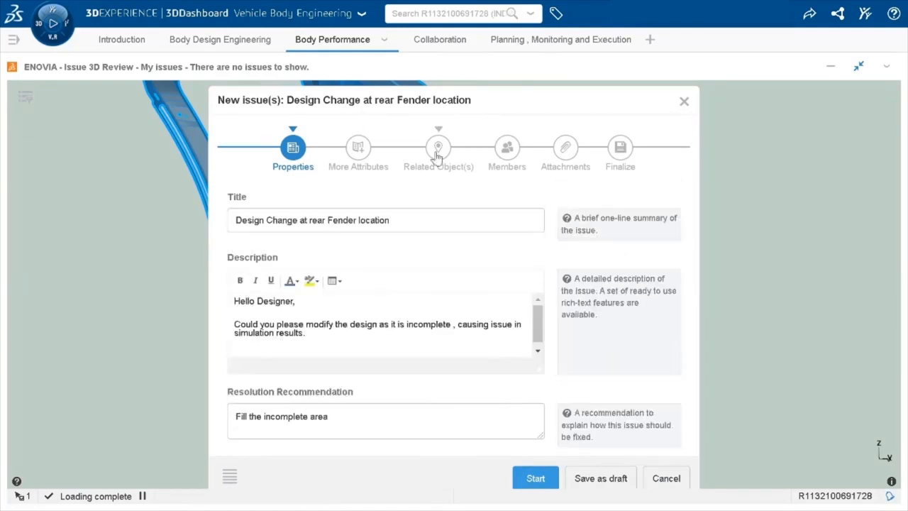
Go through the issue's attributes and related objects, and add the responsible colleague to its members.
{"action": "left_click", "coordinate": [341, 171]}
{"action": "left_click", "coordinate": [433, 168]}
{"action": "left_click", "coordinate": [498, 169]}
{"action": "type", "text": "nilesh"}
{"action": "left_click", "coordinate": [366, 356]}
{"action": "left_click", "coordinate": [479, 391]}
{"action": "scroll", "coordinate": [426, 340], "scroll_direction": "down", "scroll_amount": 2}
{"action": "left_click", "coordinate": [402, 312]}
{"action": "left_click", "coordinate": [399, 355]}
{"action": "left_click_drag", "start_coordinate": [686, 314], "coordinate": [689, 332]}
Capture a screenshot of the rear side panel as an issue attachment and draw a yellow highlight rectangle over it.
{"action": "left_click", "coordinate": [565, 150]}
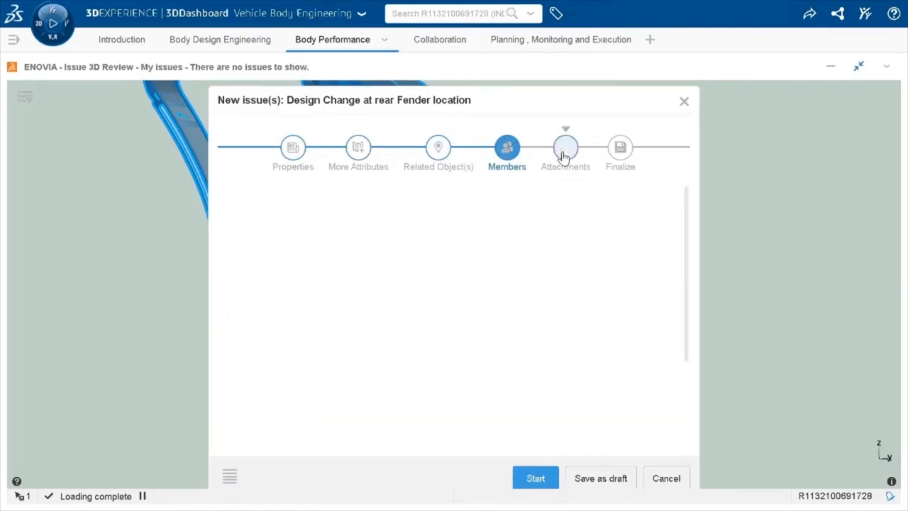
{"action": "left_click", "coordinate": [394, 199]}
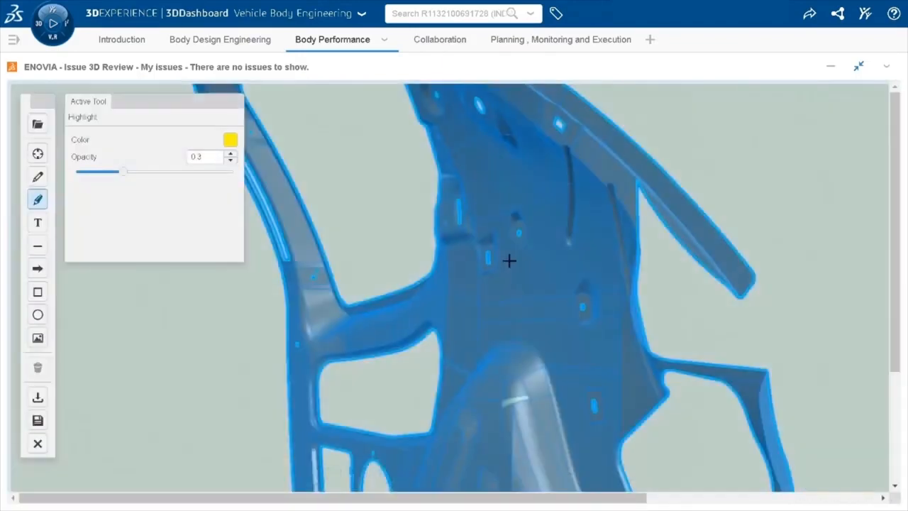
{"action": "left_click_drag", "start_coordinate": [709, 178], "coordinate": [462, 395]}
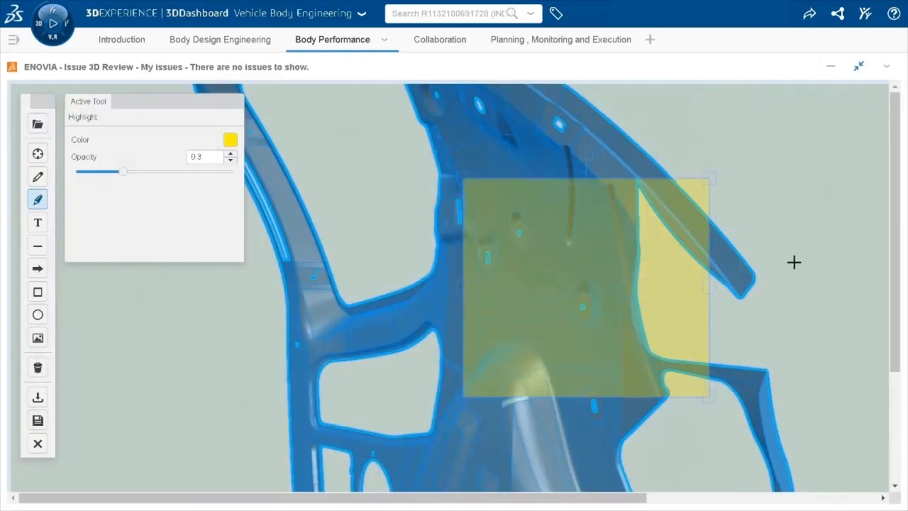
Resize the highlight to enclose the open gap at the panel's rear edge and lower its opacity to 0.12.
{"action": "left_click_drag", "start_coordinate": [709, 286], "coordinate": [812, 284]}
{"action": "left_click_drag", "start_coordinate": [637, 396], "coordinate": [635, 430]}
{"action": "left_click_drag", "start_coordinate": [463, 306], "coordinate": [600, 304]}
{"action": "left_click_drag", "start_coordinate": [709, 178], "coordinate": [707, 162]}
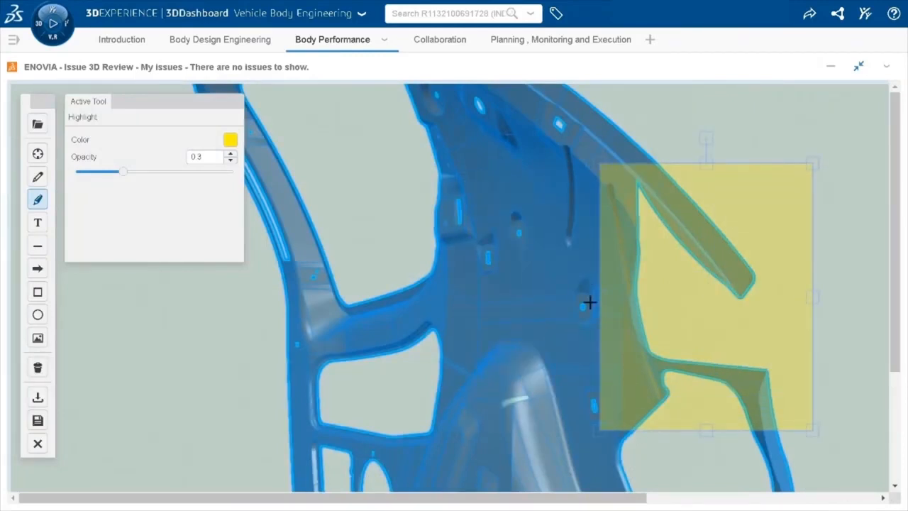
{"action": "left_click_drag", "start_coordinate": [599, 298], "coordinate": [573, 298]}
{"action": "left_click_drag", "start_coordinate": [693, 163], "coordinate": [694, 154]}
{"action": "left_click_drag", "start_coordinate": [124, 177], "coordinate": [96, 177]}
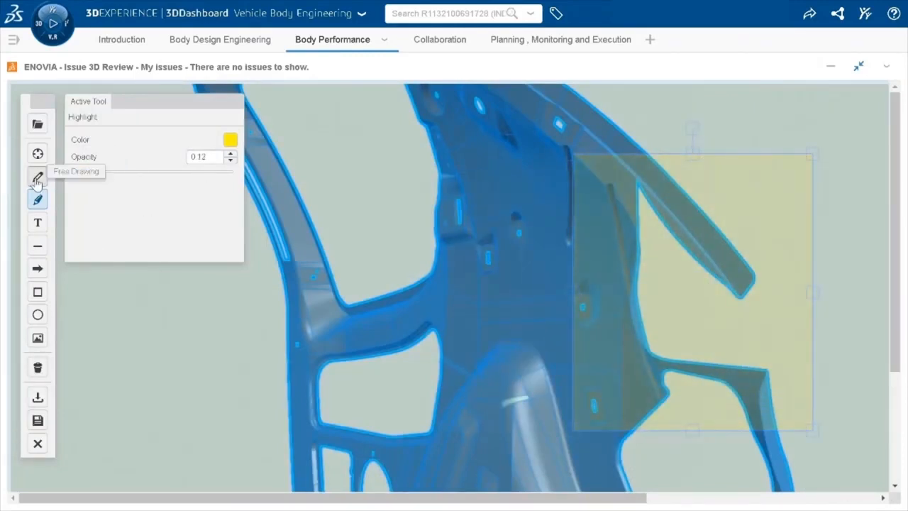
Save the screenshot with a text note as the attachment and start the issue.
{"action": "left_click", "coordinate": [38, 223]}
{"action": "left_click", "coordinate": [38, 420]}
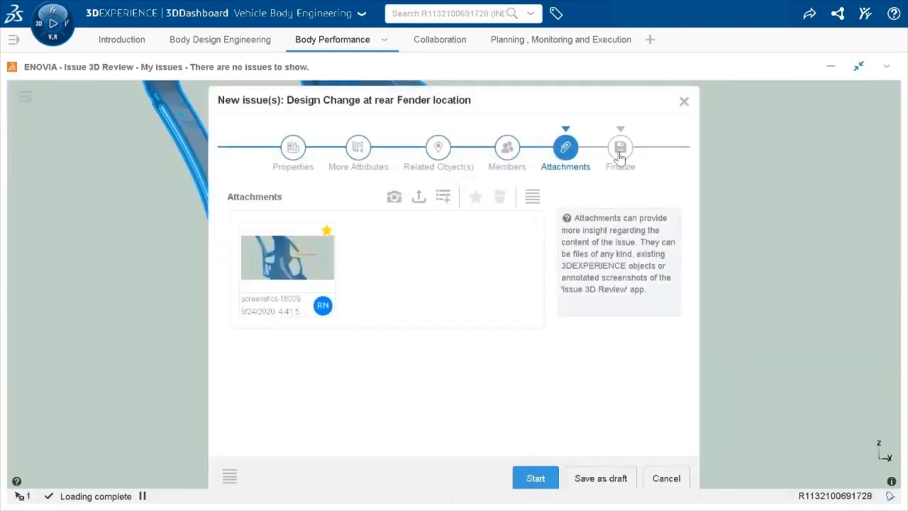
{"action": "left_click", "coordinate": [619, 149]}
{"action": "left_click", "coordinate": [565, 148]}
{"action": "left_click", "coordinate": [536, 478]}
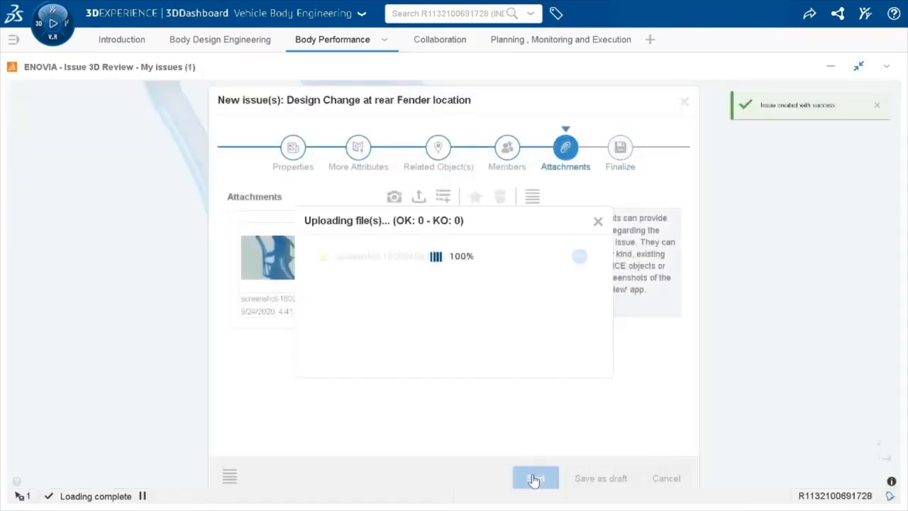
Look at the new issue's summary card from its marker on the body model.
{"action": "left_click", "coordinate": [549, 247]}
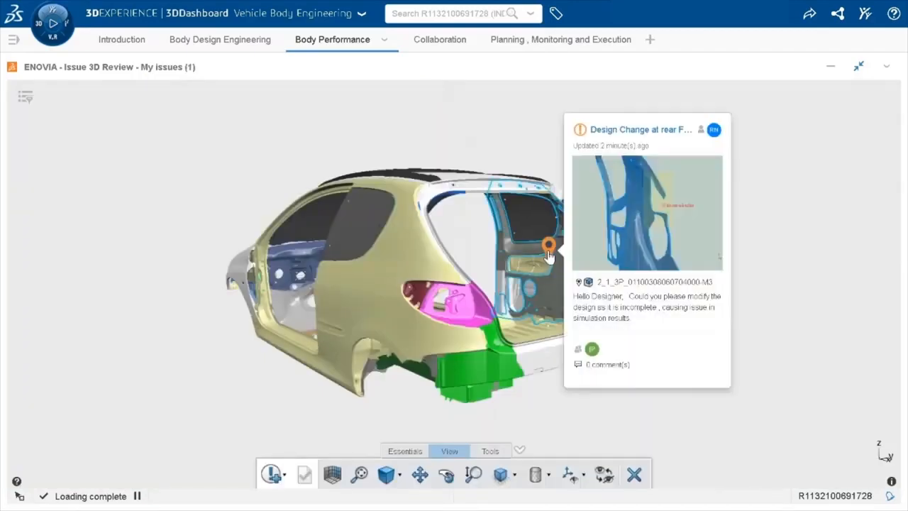
{"action": "left_click", "coordinate": [834, 193]}
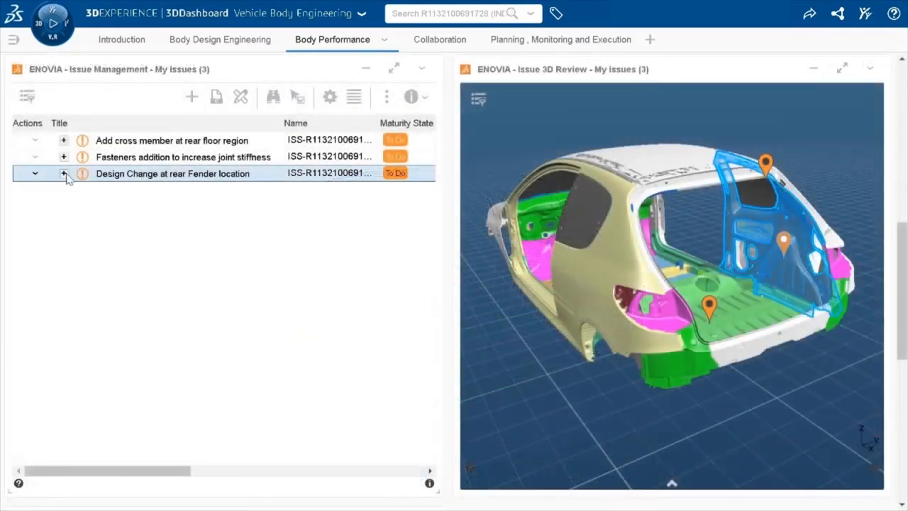
Expand the three issues in the issue list to see their related simulations and parts.
{"action": "left_click", "coordinate": [64, 174]}
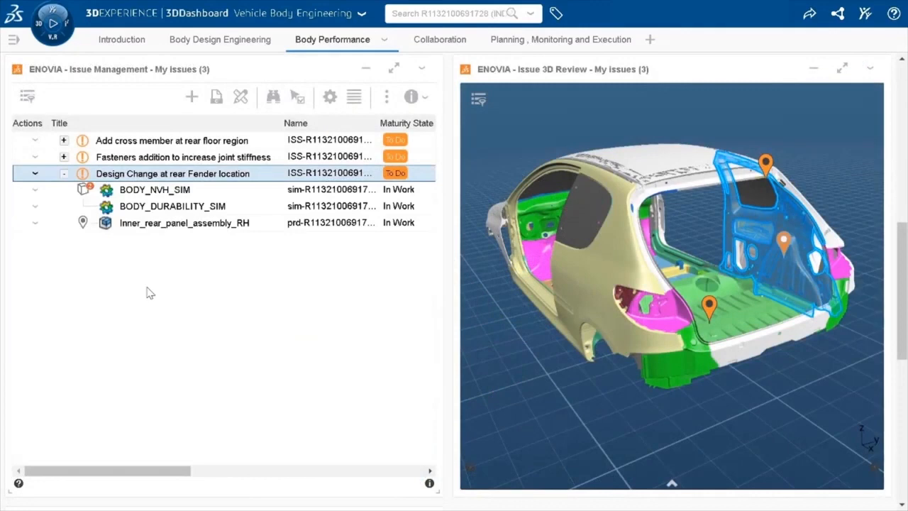
{"action": "left_click", "coordinate": [147, 287]}
{"action": "left_click", "coordinate": [64, 157]}
{"action": "left_click", "coordinate": [64, 140]}
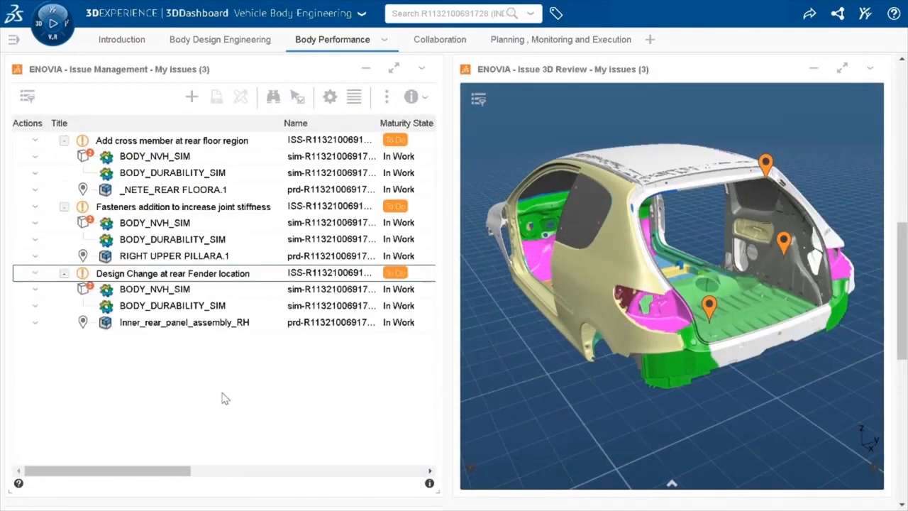
Review the summary cards of the fender, fastener and cross member issues from their markers on the body model.
{"action": "left_click", "coordinate": [784, 243]}
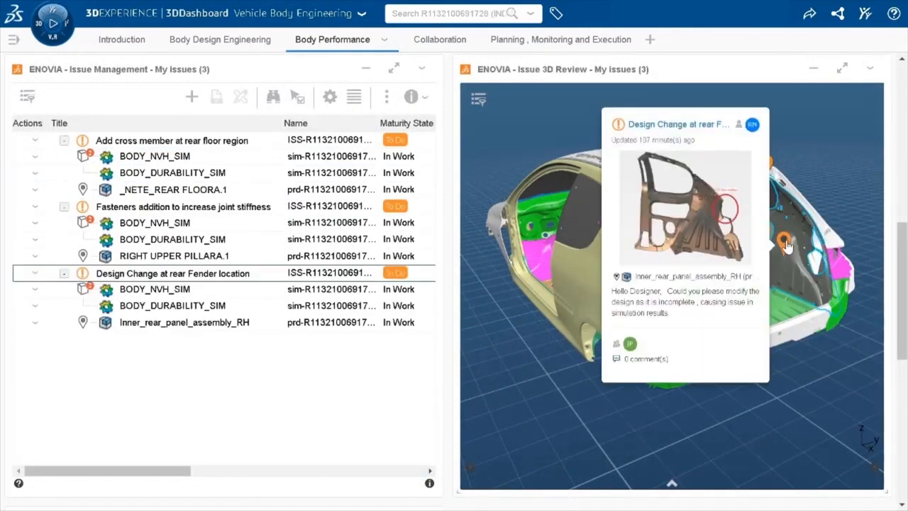
{"action": "mouse_move", "coordinate": [766, 162]}
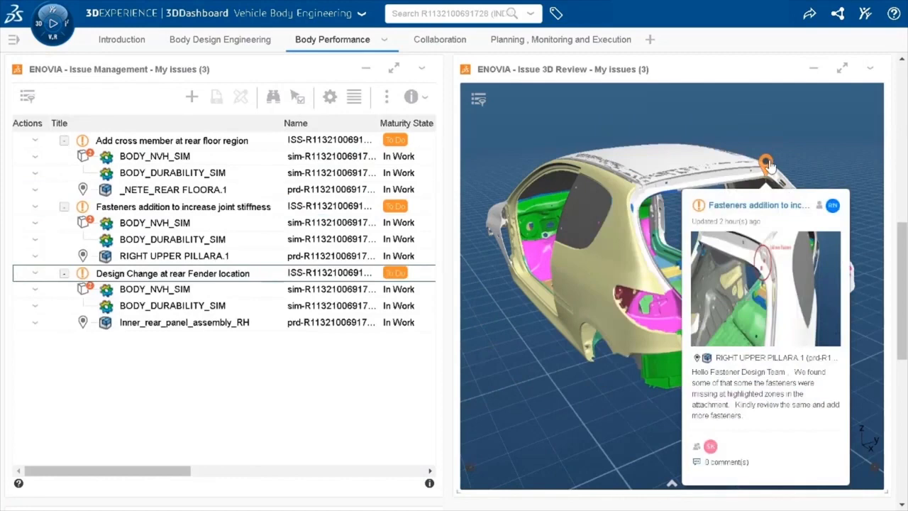
{"action": "mouse_move", "coordinate": [710, 306]}
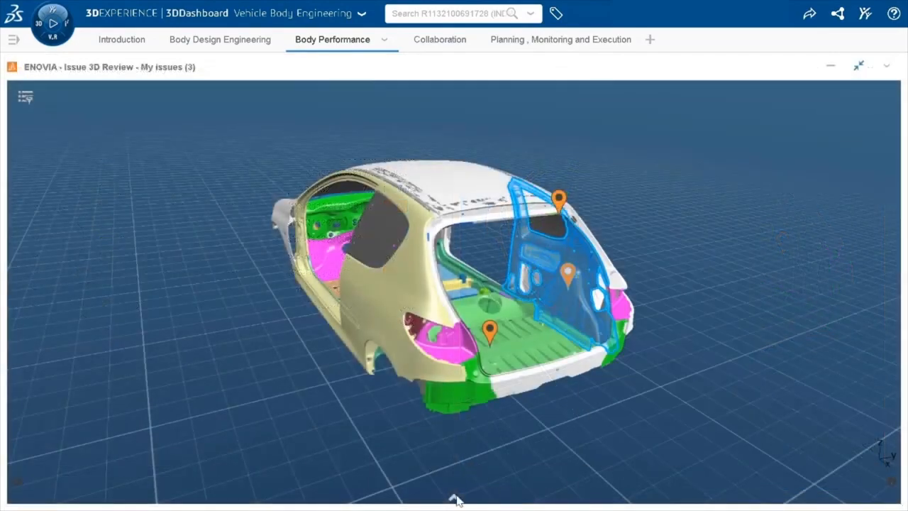
Emphasize the parts related to the issues within the transparent body and inspect the rear fender issue in context.
{"action": "left_click", "coordinate": [462, 473]}
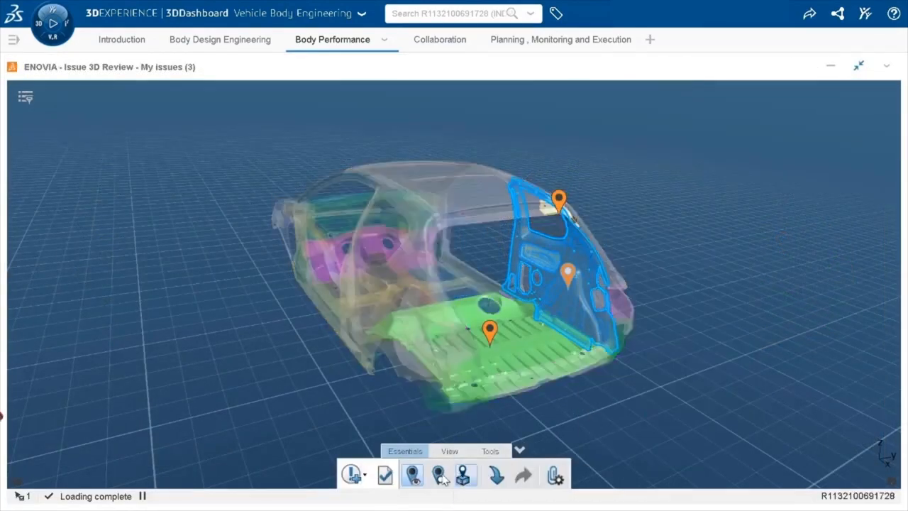
{"action": "middle_click_drag", "start_coordinate": [655, 344], "coordinate": [690, 321]}
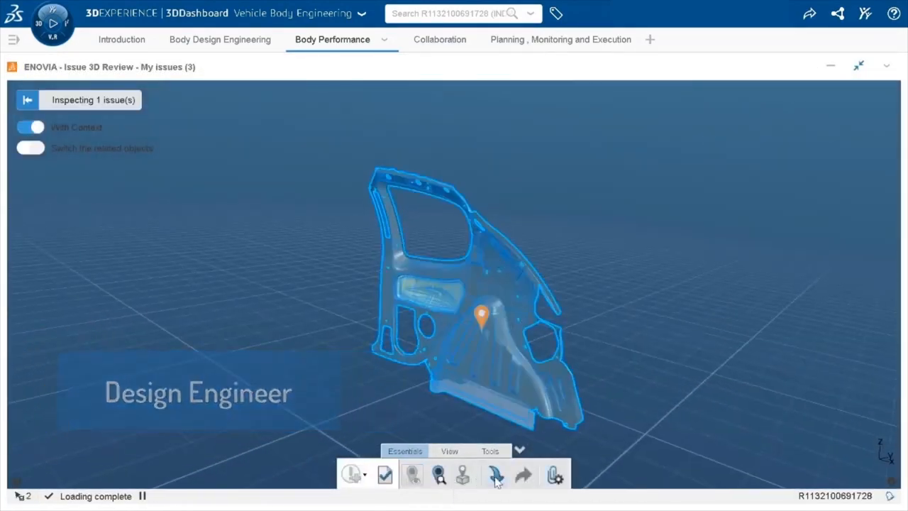
Take up the inspected fender issue and open its inner rear panel in CATIA Generative Shape Design.
{"action": "left_click", "coordinate": [496, 476]}
{"action": "left_click", "coordinate": [616, 292]}
{"action": "left_click", "coordinate": [461, 366]}
{"action": "left_click", "coordinate": [575, 366]}
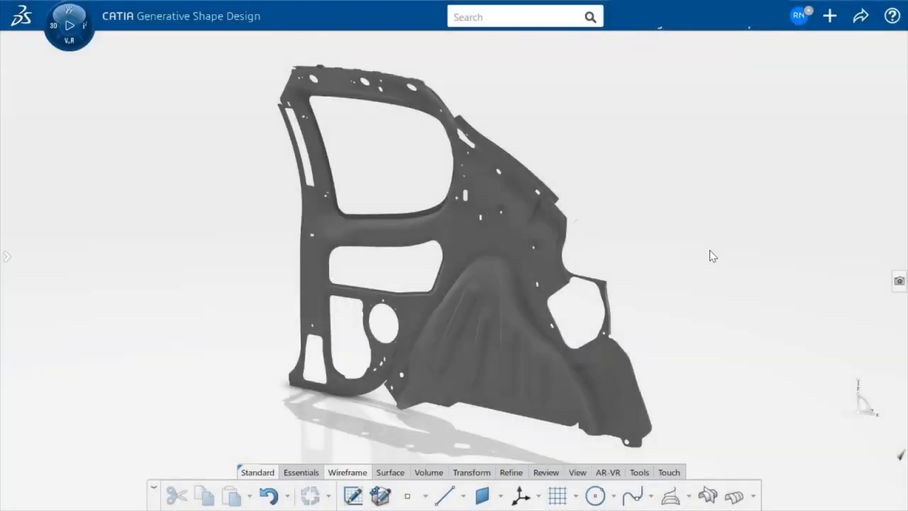
{"action": "left_click", "coordinate": [673, 288]}
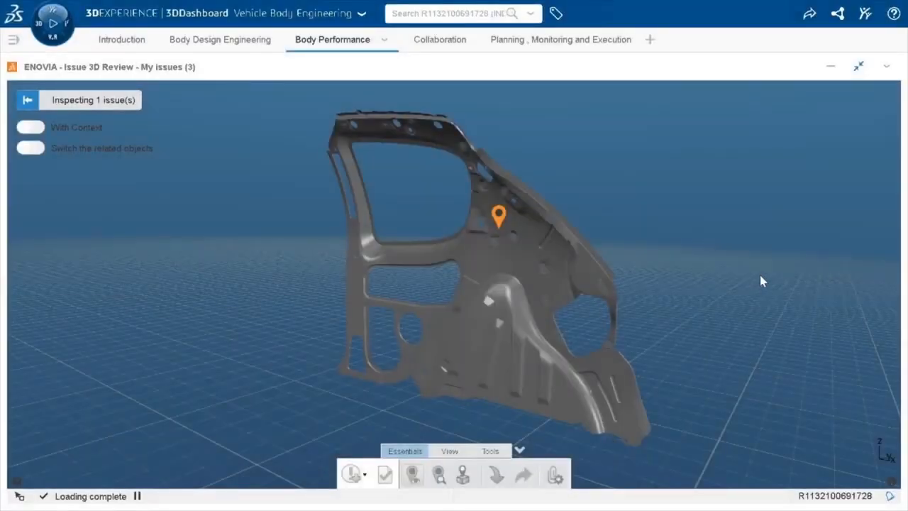
Set the rear fender issue as Completed, stating that the design issue has been fixed and the new revised part published.
{"action": "left_click", "coordinate": [499, 217]}
{"action": "right_click", "coordinate": [498, 216]}
{"action": "left_click", "coordinate": [541, 286]}
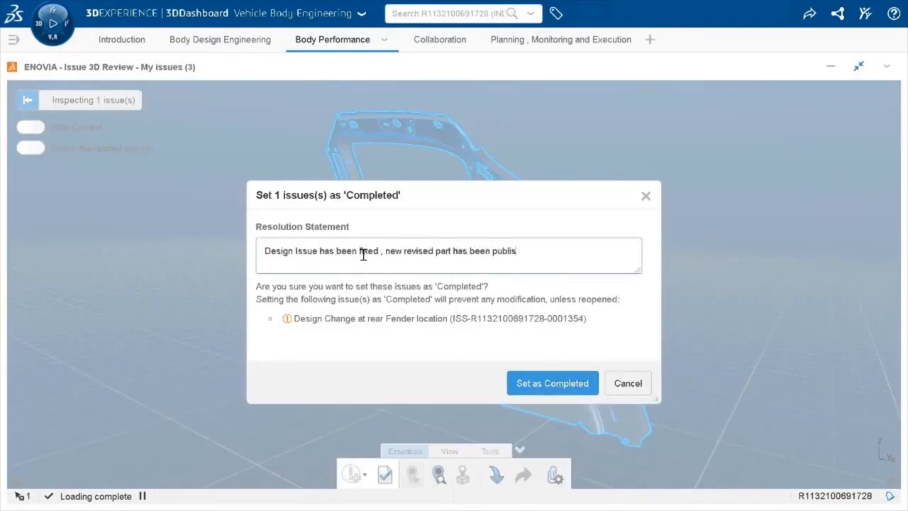
{"action": "type", "text": "!"}
{"action": "left_click", "coordinate": [558, 384]}
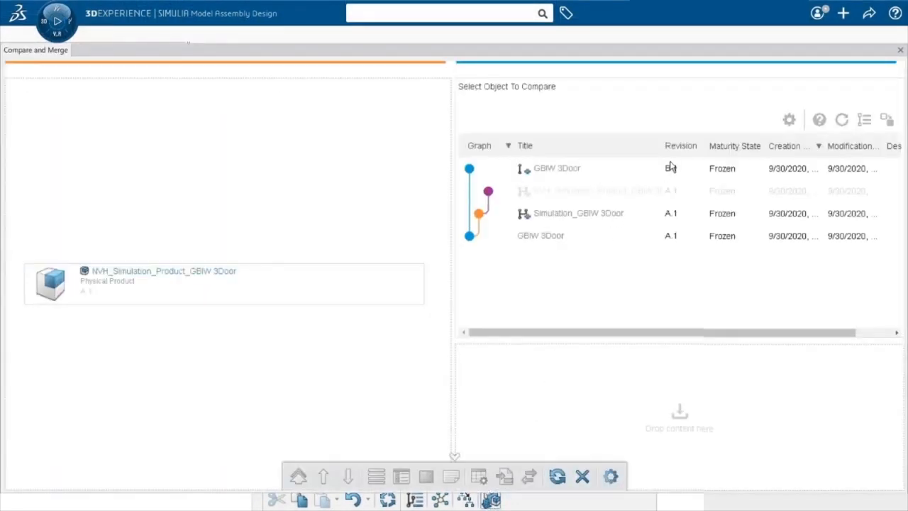
Compare NVH_Simulation_Product_GBIW 3Door with GBIW 3Door revision B.1 and filter the comparison down to right-only items.
{"action": "left_click", "coordinate": [573, 171]}
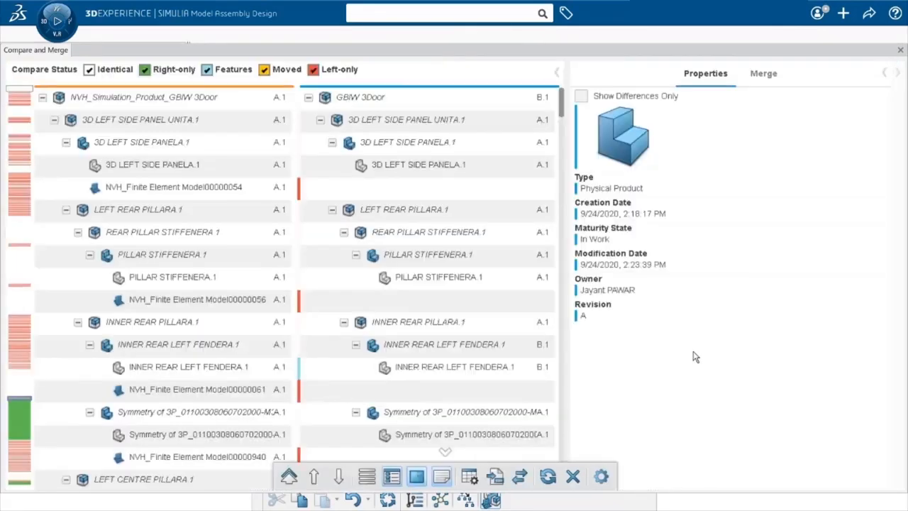
{"action": "left_click", "coordinate": [89, 69]}
{"action": "left_click_drag", "start_coordinate": [563, 147], "coordinate": [560, 92]}
{"action": "left_click", "coordinate": [313, 70]}
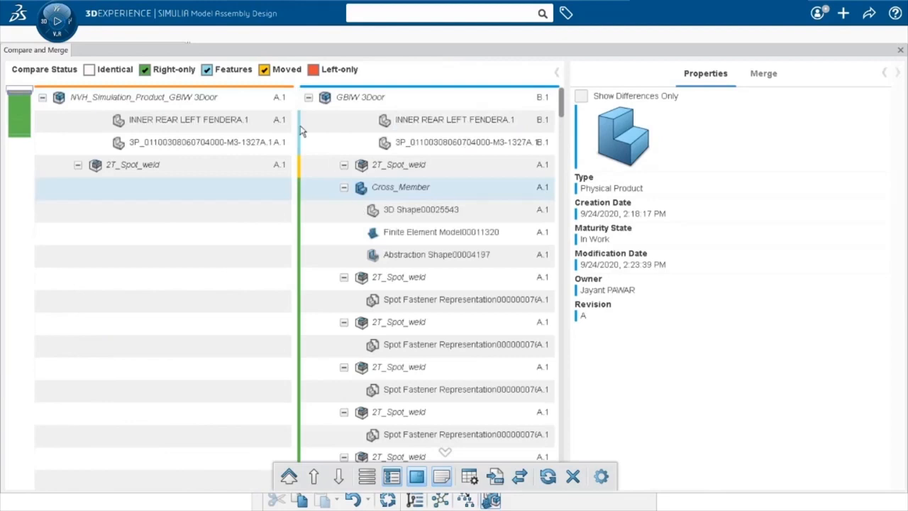
{"action": "left_click", "coordinate": [206, 69]}
{"action": "left_click", "coordinate": [263, 69]}
{"action": "left_click_drag", "start_coordinate": [565, 122], "coordinate": [550, 95]}
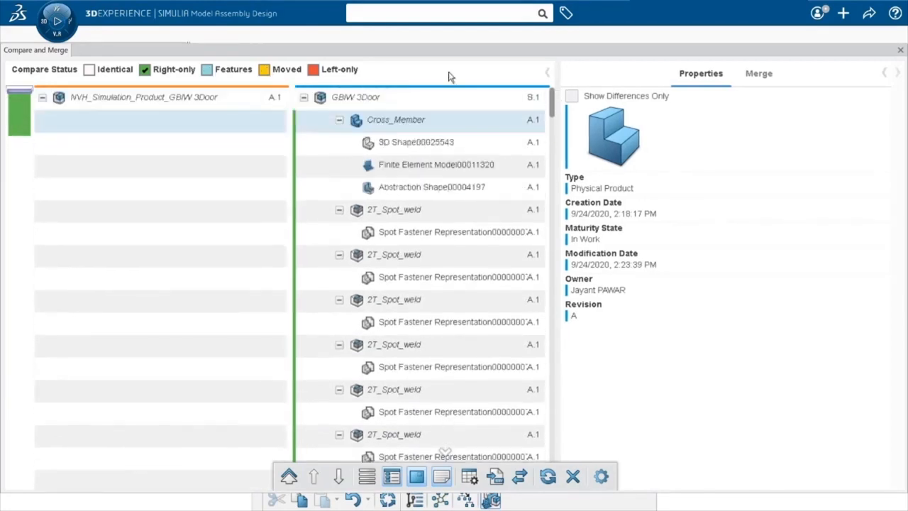
Go through the comparison status filters and show all statuses again.
{"action": "left_click", "coordinate": [144, 70]}
{"action": "left_click", "coordinate": [264, 70]}
{"action": "left_click", "coordinate": [263, 69]}
{"action": "left_click", "coordinate": [207, 69]}
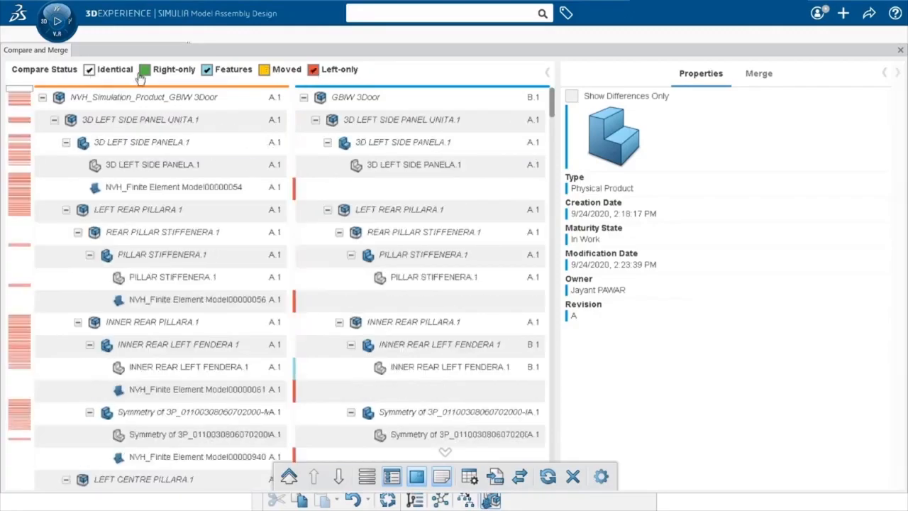
Merge GBIW 3Door B.1 into the simulation product, updating the item and its children and preserving FEM and abstraction shapes from the left.
{"action": "left_click", "coordinate": [402, 104]}
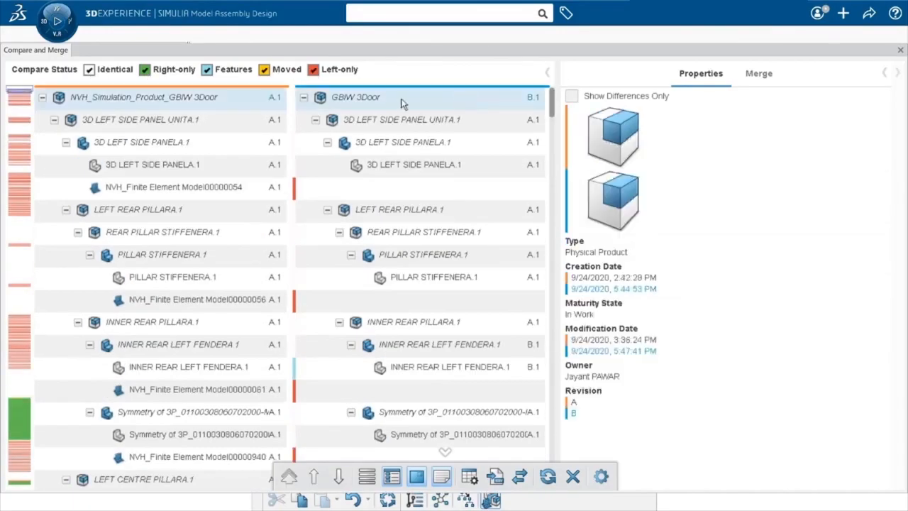
{"action": "left_click", "coordinate": [756, 77]}
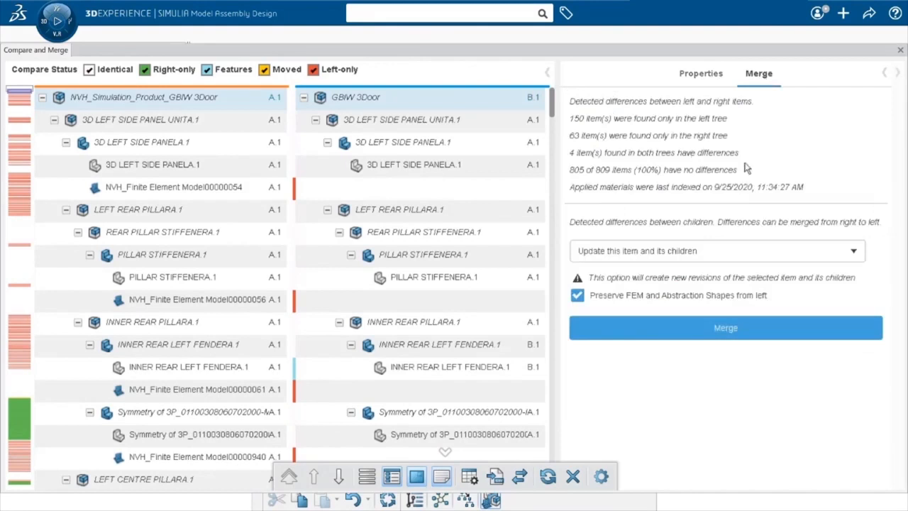
{"action": "left_click", "coordinate": [720, 340]}
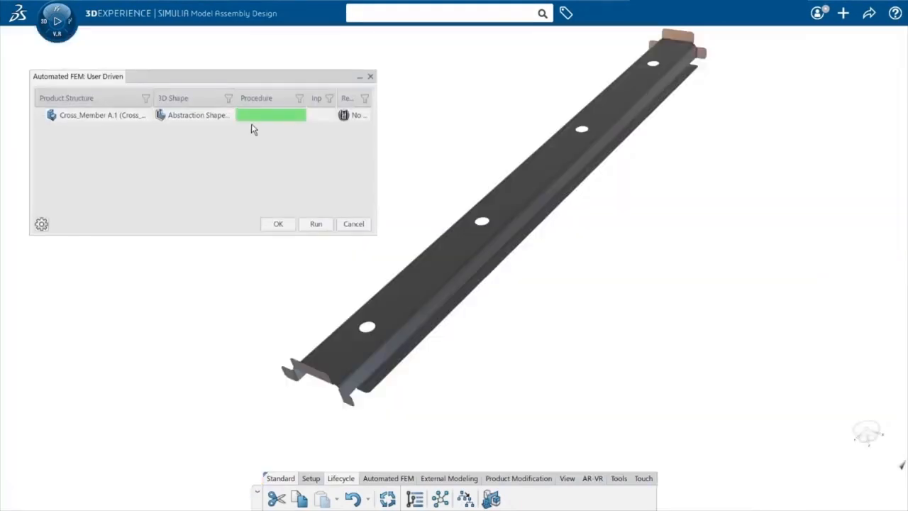
Set the user-driven automated FEM procedure for Cross_Member's abstraction shape and examine the cross member in the product's top-level finite element model.
{"action": "left_click", "coordinate": [252, 122]}
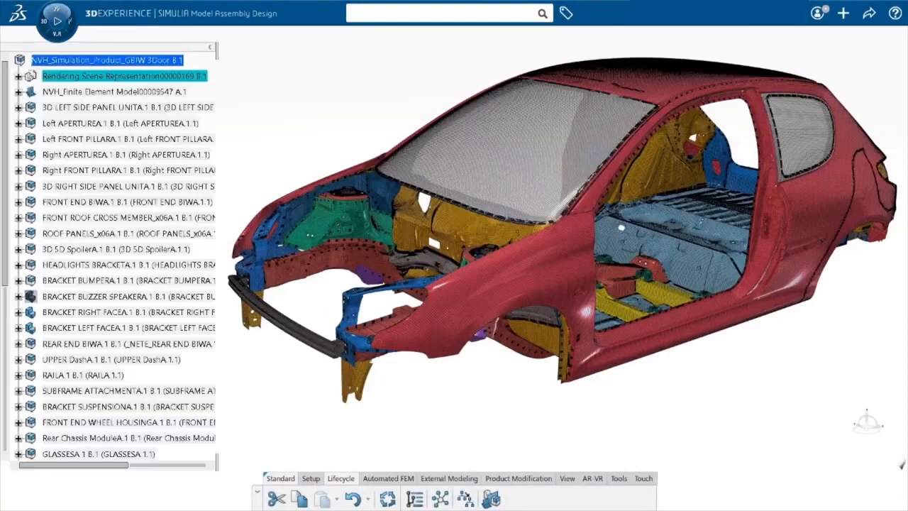
{"action": "left_click", "coordinate": [116, 92]}
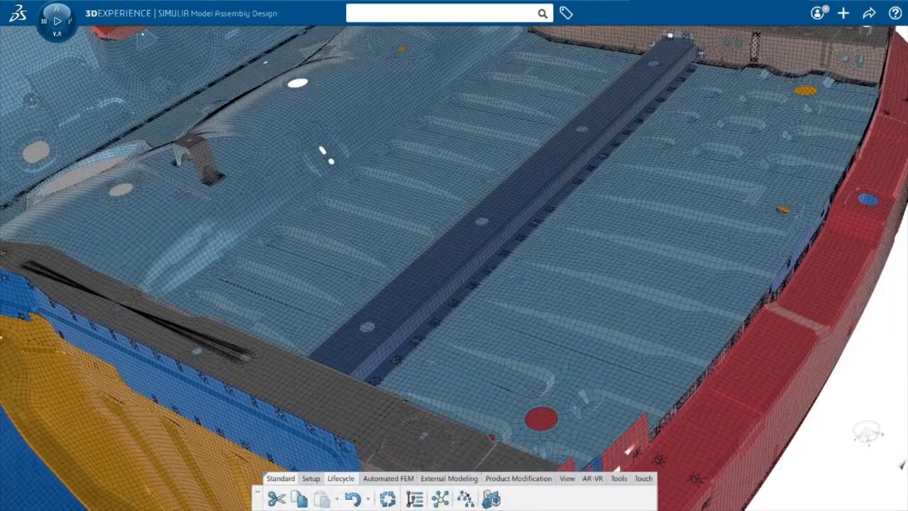
{"action": "left_click", "coordinate": [440, 282]}
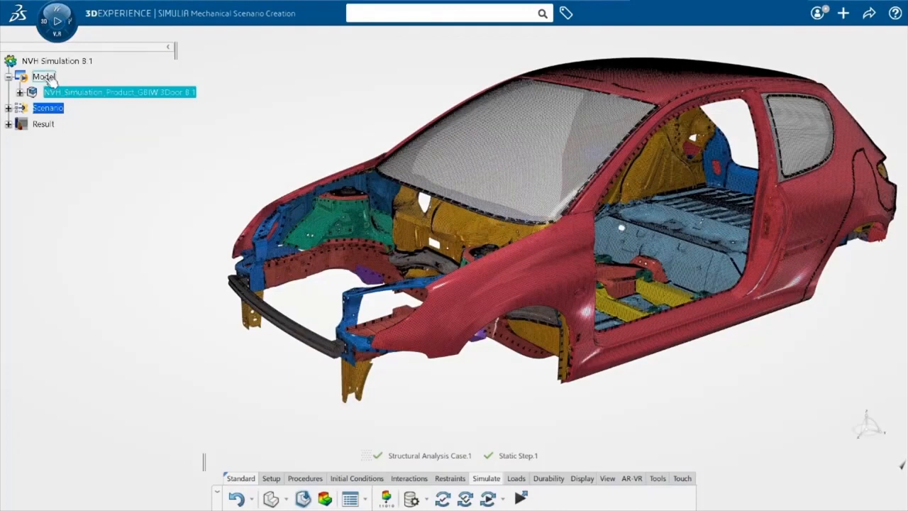
Replace the NVH Simulation model with revision B.1 of NVH_Simulation_Product_GBIW 3Door and run the model and scenario checks.
{"action": "right_click", "coordinate": [43, 76]}
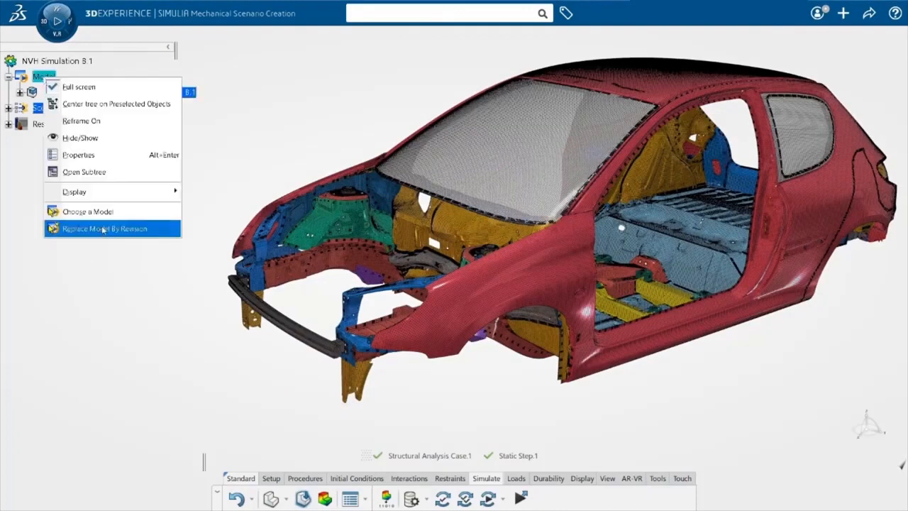
{"action": "left_click", "coordinate": [103, 228]}
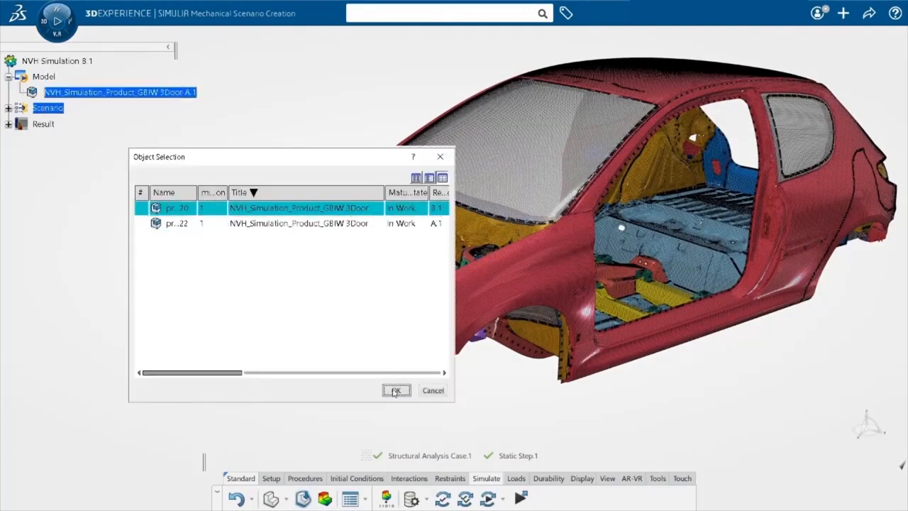
{"action": "left_click", "coordinate": [395, 391]}
{"action": "left_click", "coordinate": [487, 456]}
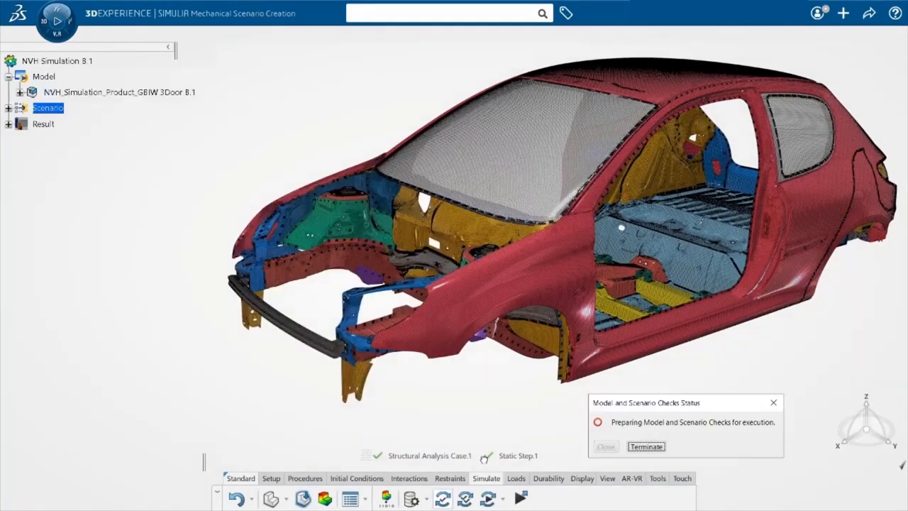